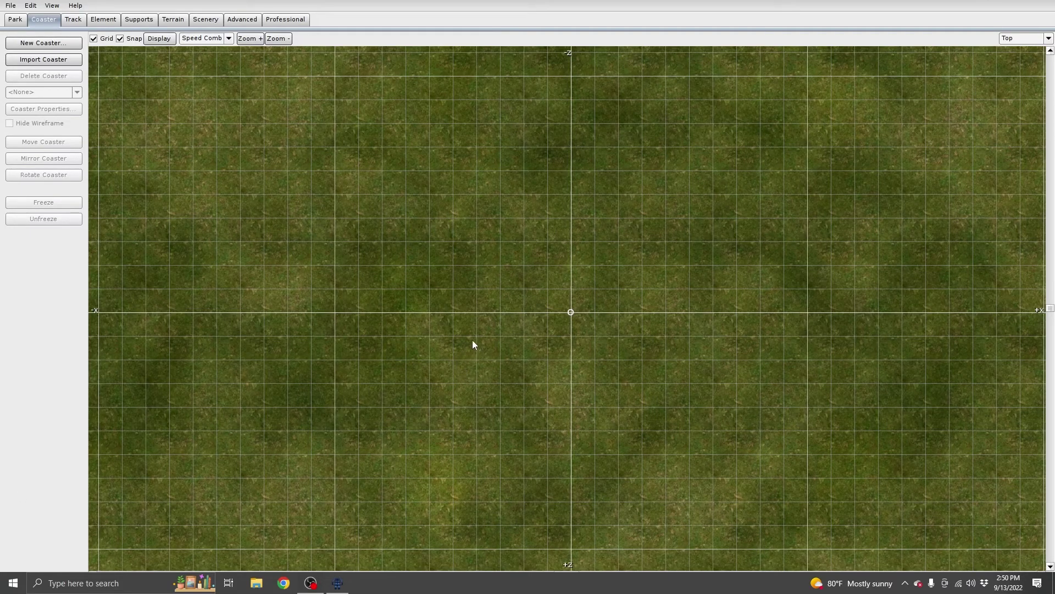
Create a new coaster named tutorial
left_click(563, 309)
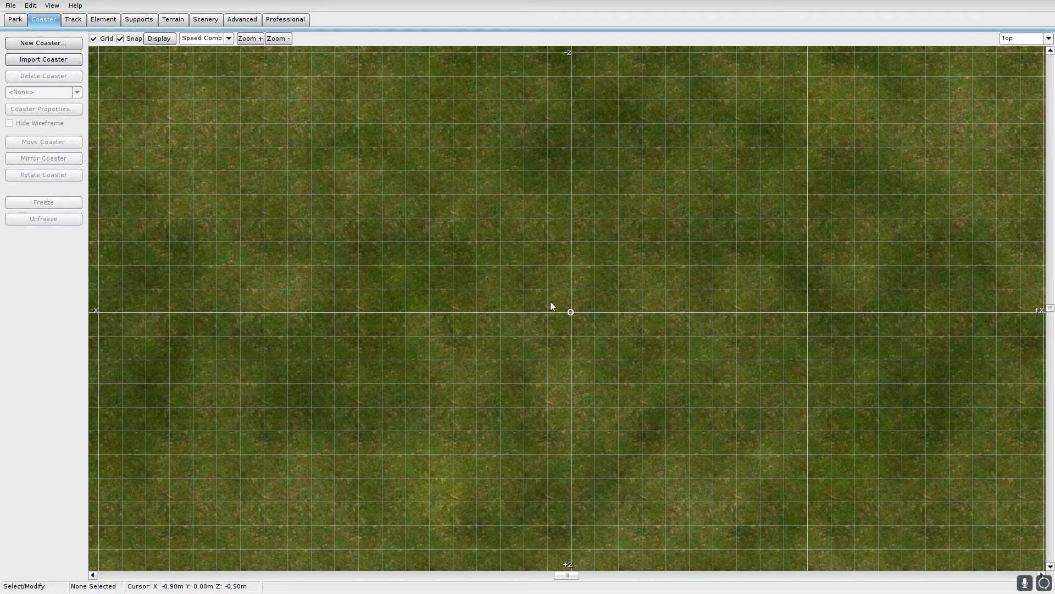
scroll(555, 296, "up", 5)
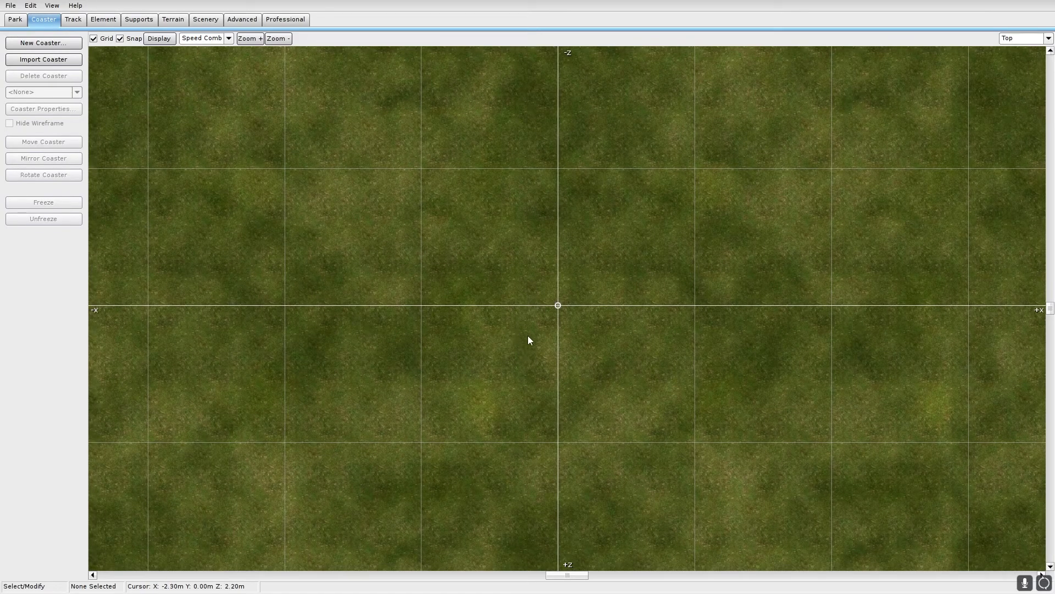
scroll(528, 339, "down", 3)
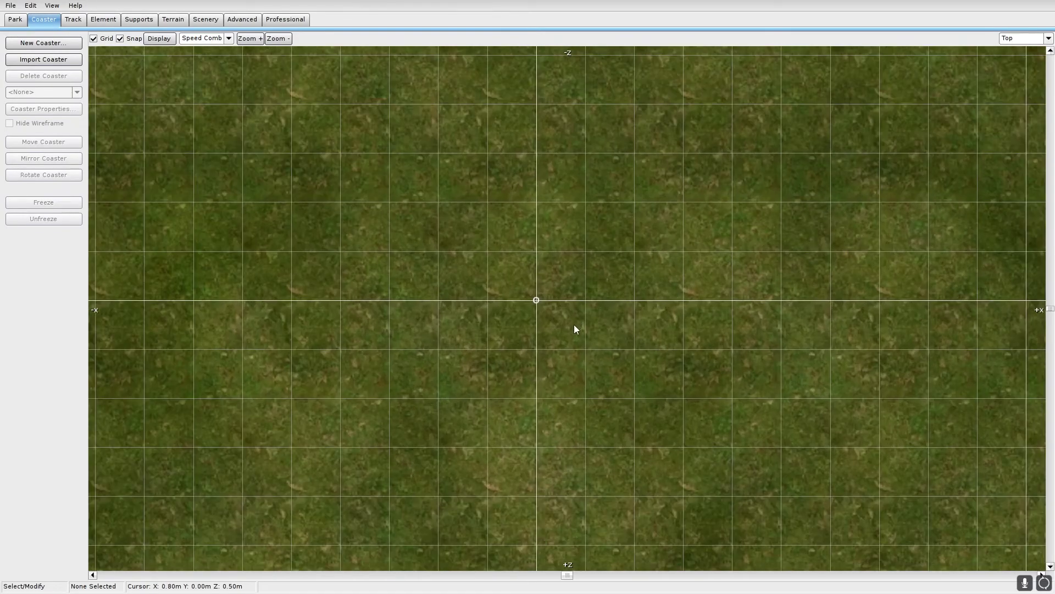
left_click(65, 44)
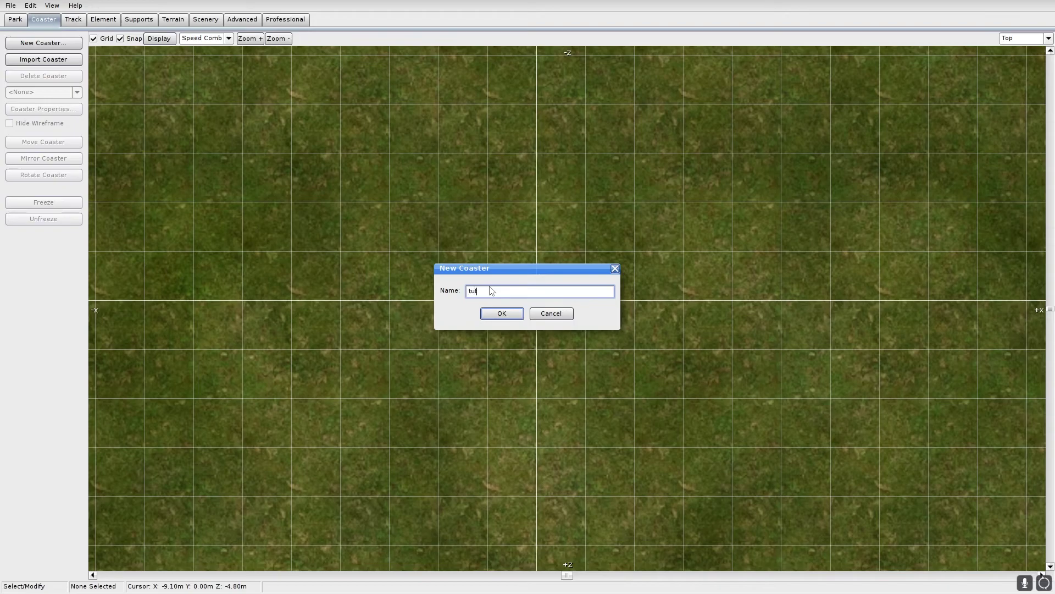
type("l")
key("Return")
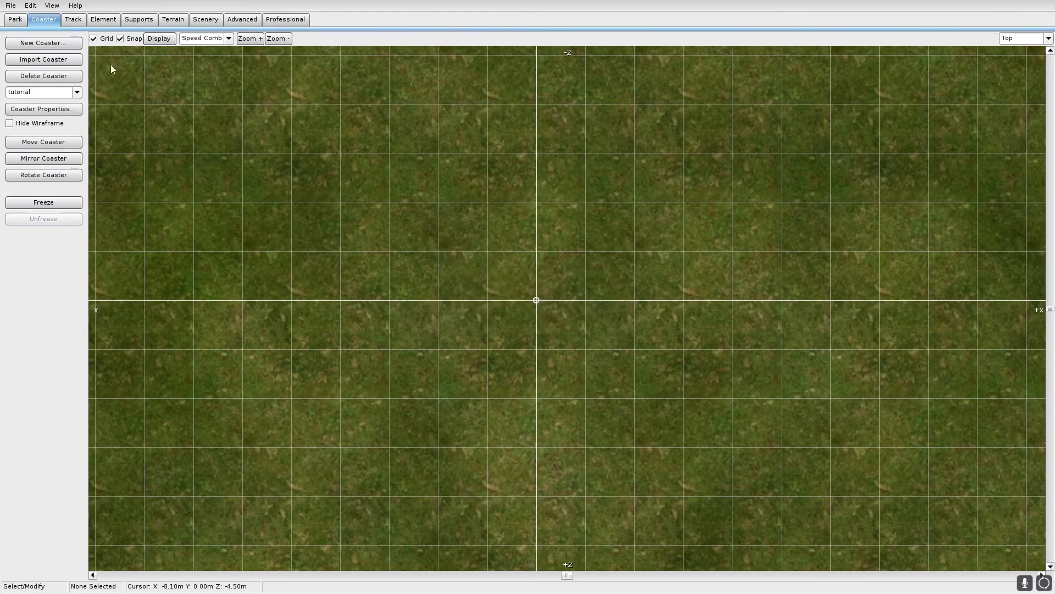
left_click(47, 112)
left_click(683, 176)
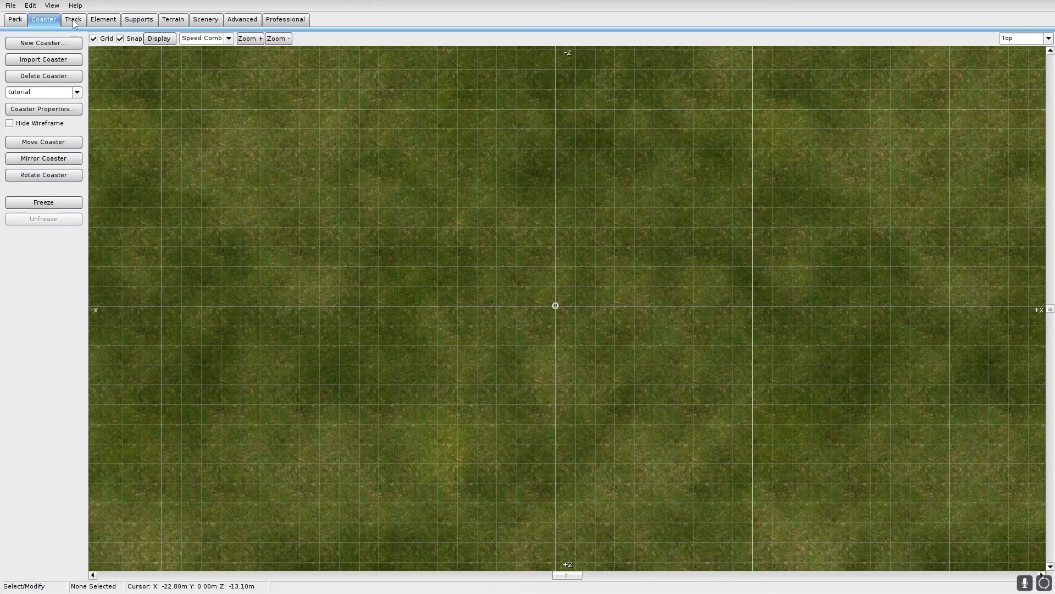
left_click(73, 19)
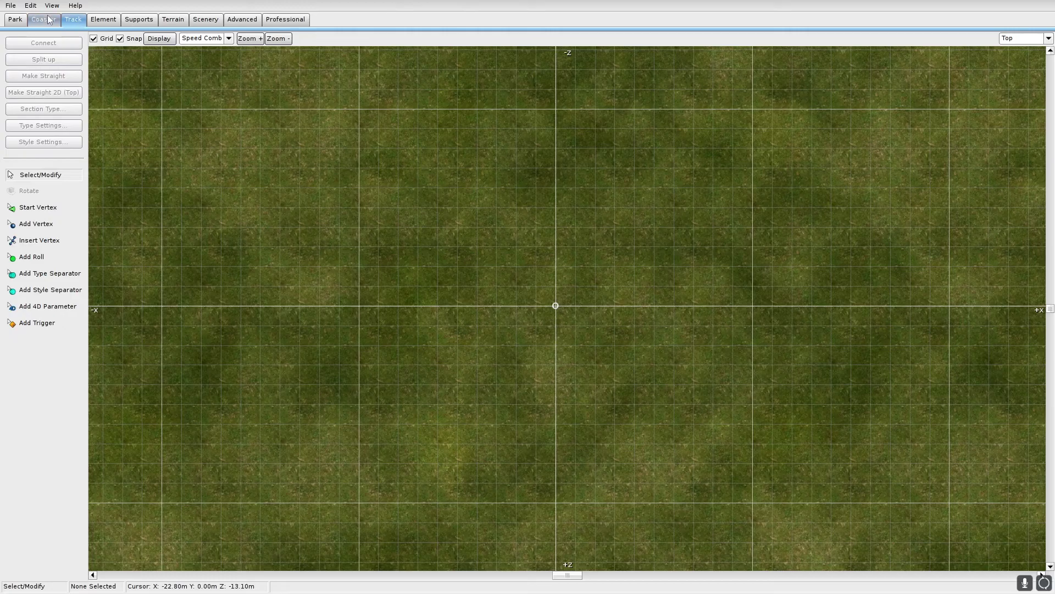
left_click(56, 20)
left_click(74, 20)
left_click(103, 19)
left_click(43, 43)
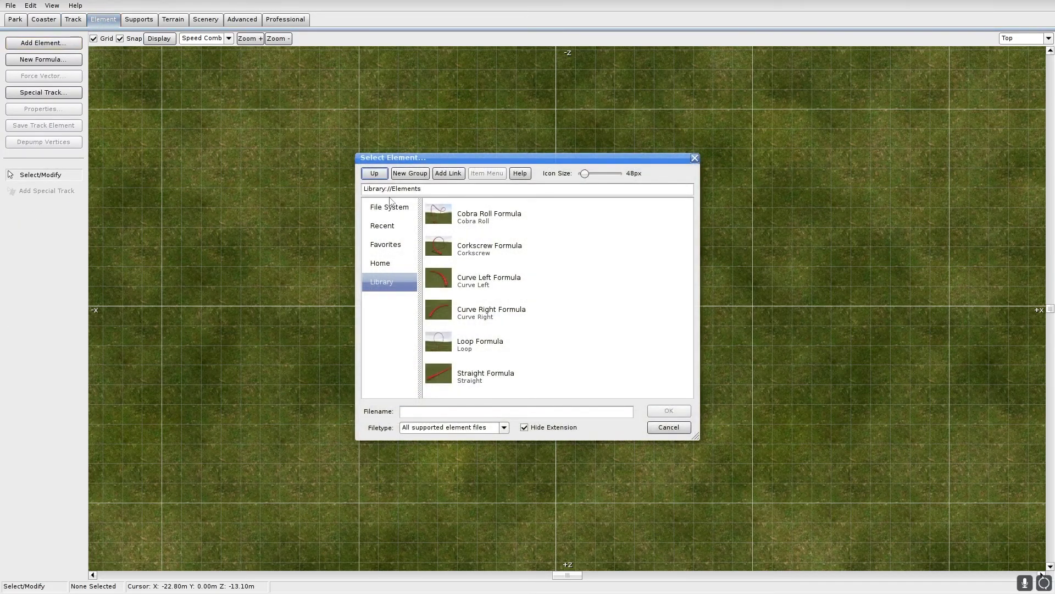
left_click(694, 158)
Place a start vertex at the grid origin and set its Y height to 15 m
left_click(74, 20)
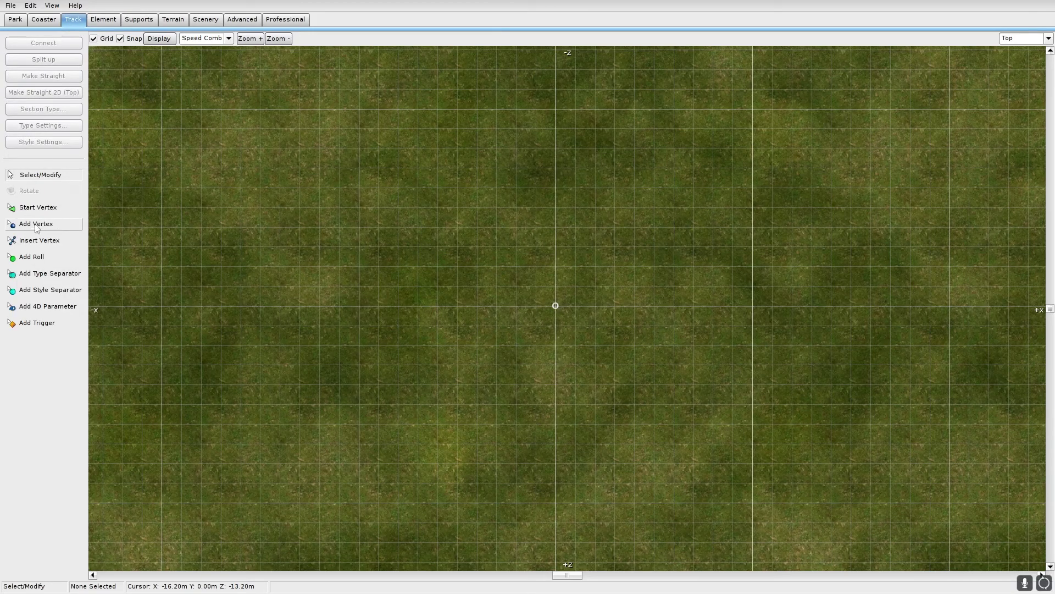
left_click(37, 207)
left_click(555, 306)
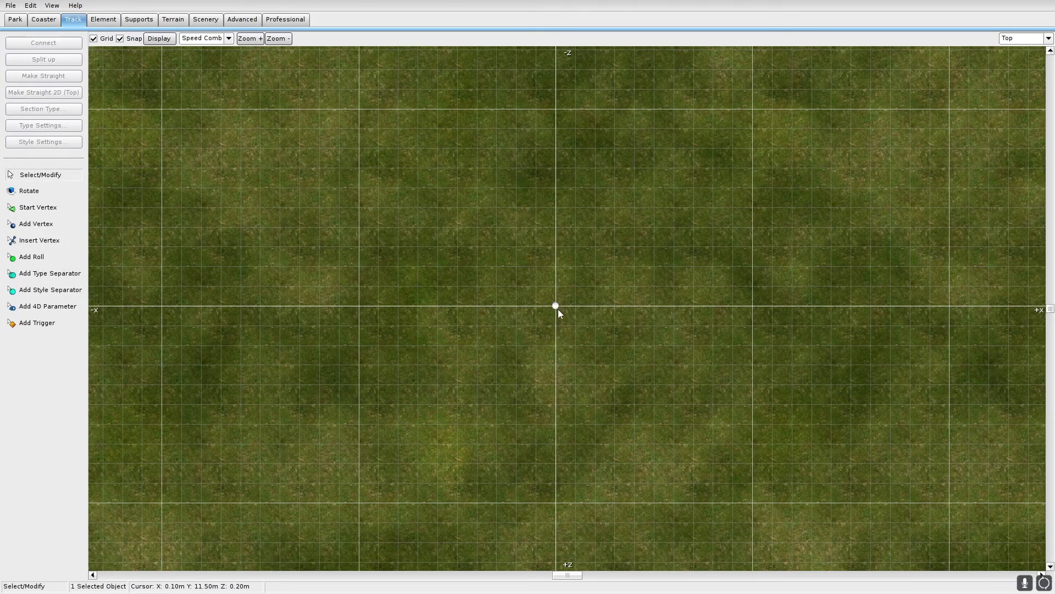
double_click(558, 309)
left_click_drag(619, 362, 686, 364)
type("15")
left_click(700, 363)
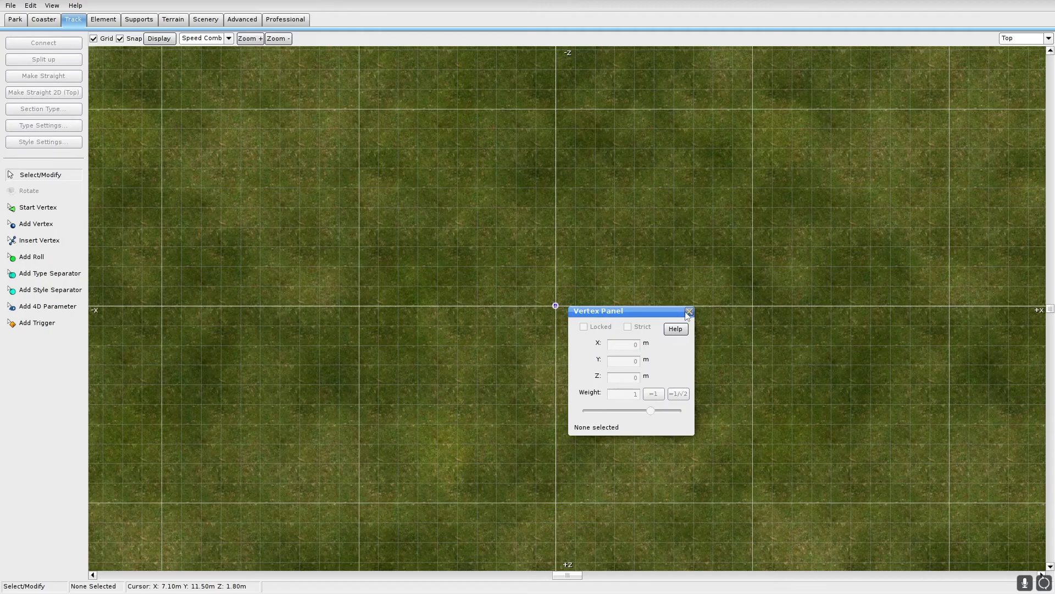
left_click(690, 311)
Add the FVD++ export file "1st half" from the Desktop as a track element at the start vertex
left_click(556, 307)
left_click(93, 24)
left_click(61, 44)
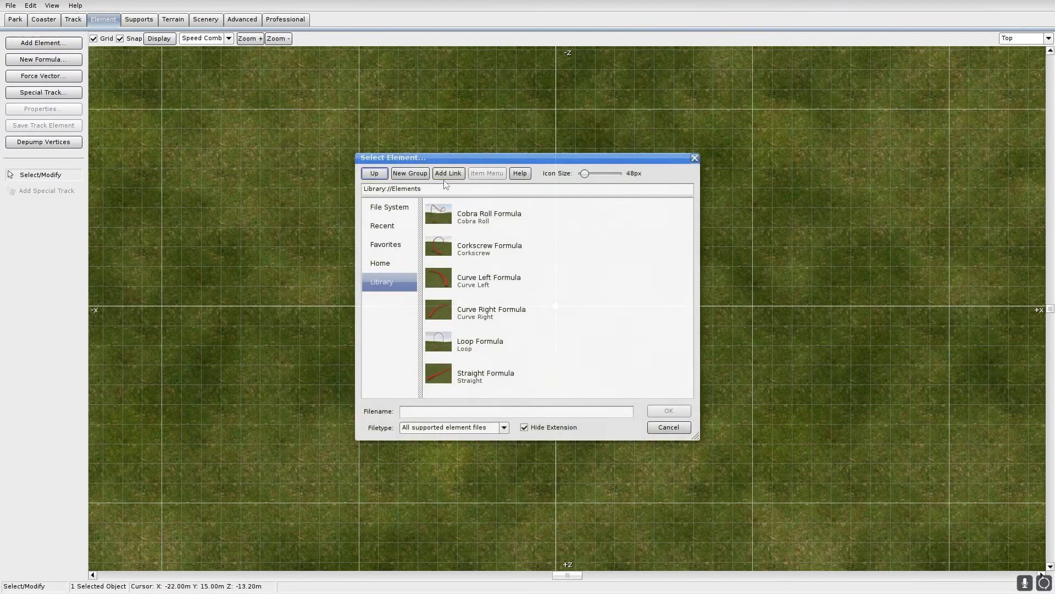
left_click(385, 203)
scroll(514, 324, "down", 10)
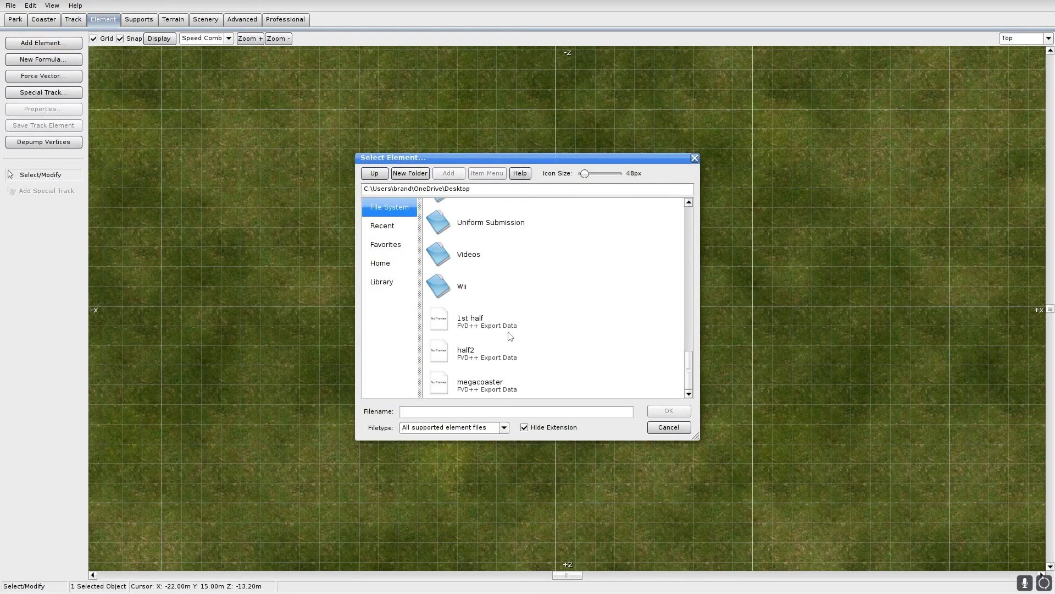
double_click(491, 323)
left_click(584, 278)
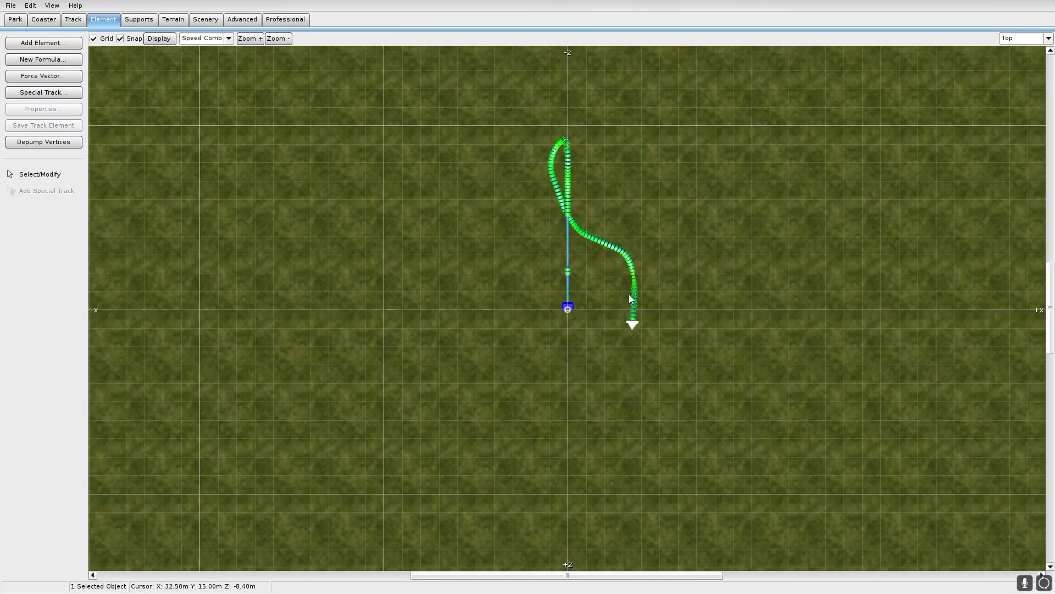
Examine the imported track's layout from above and in perspective
right_click_drag(629, 294, 586, 180)
scroll(561, 351, "up", 6)
right_click_drag(647, 343, 694, 342)
left_click(613, 249)
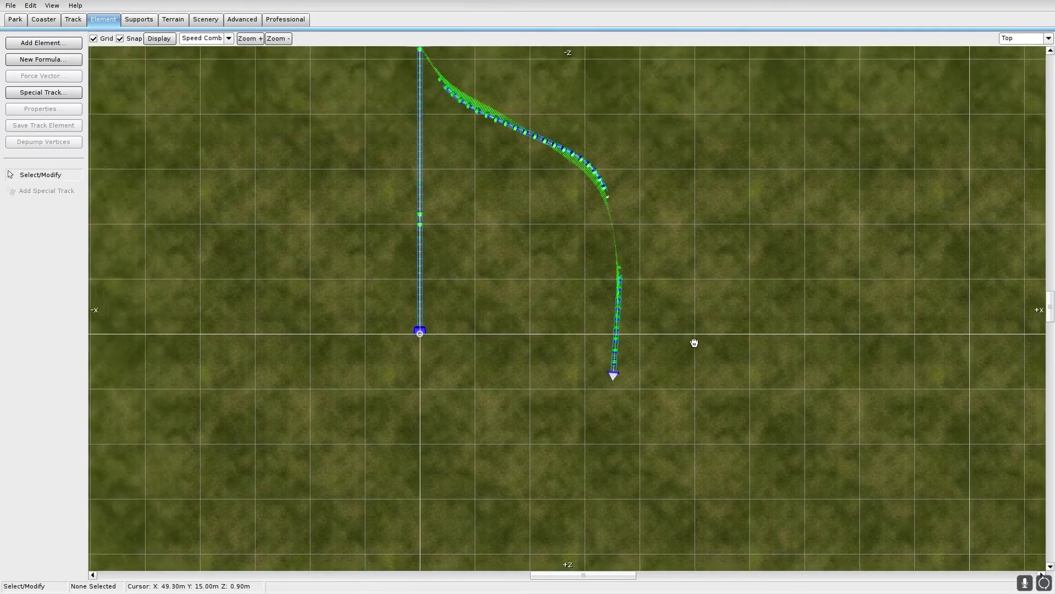
scroll(694, 342, "down", 5)
left_click(1023, 38)
left_click(1019, 100)
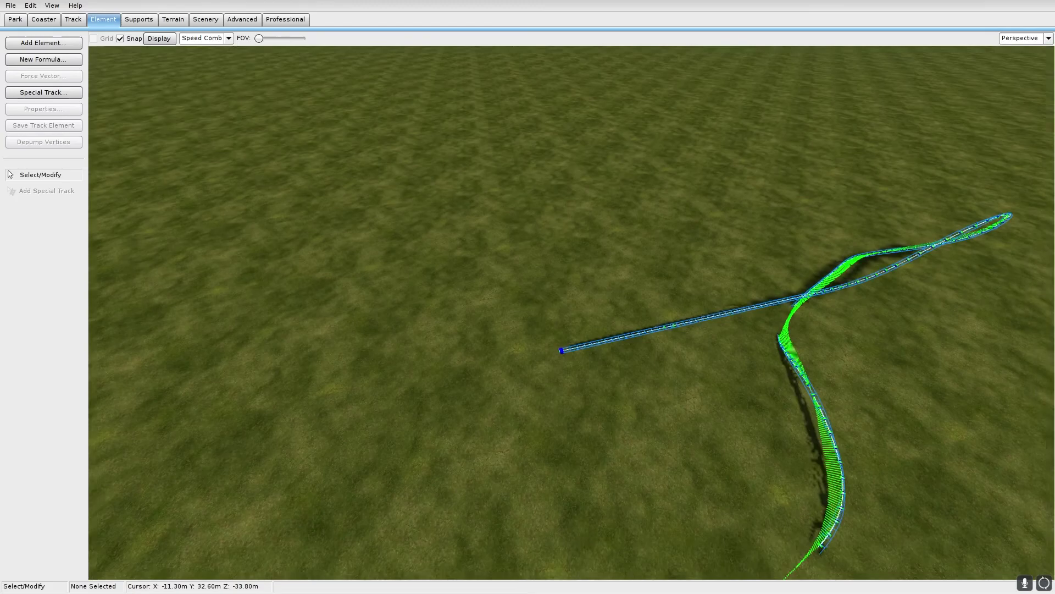
right_click_drag(572, 312, 571, 241)
Add type separators at the track's start, partway along the opening straight, and at the straight's end before the climb
left_click(73, 19)
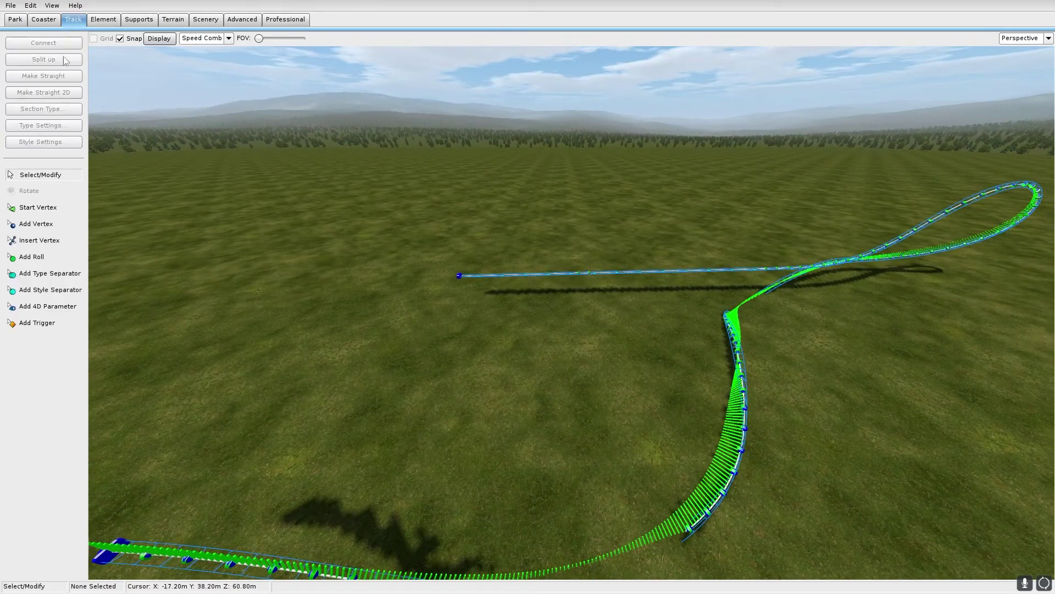
left_click(44, 274)
right_click_drag(580, 259, 631, 267)
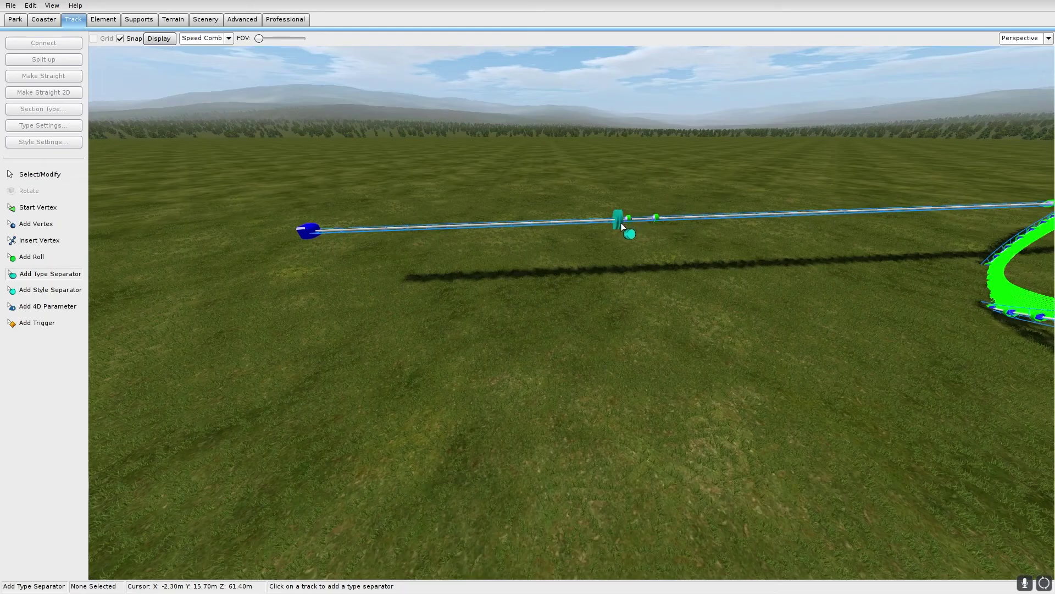
right_click_drag(621, 226, 662, 239)
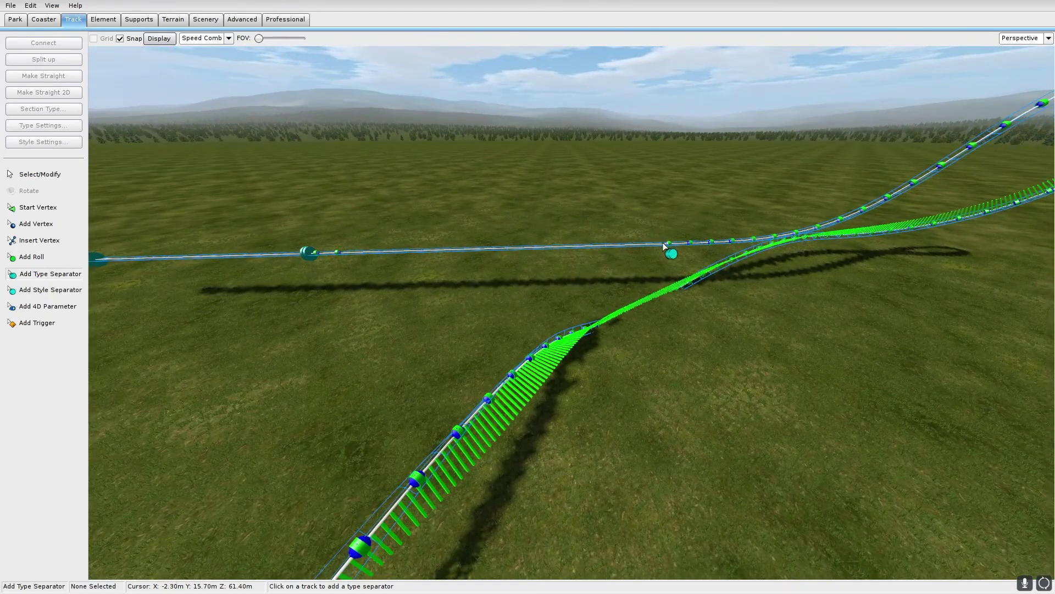
left_click(667, 249)
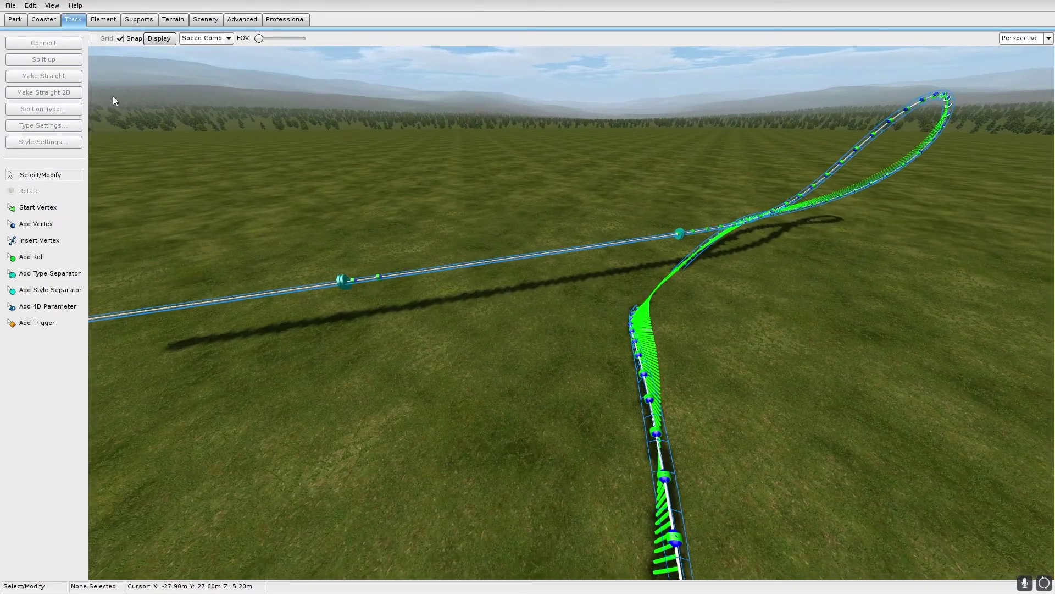
Set the coaster's spline position to Heartline of Current Coaster Style
left_click(44, 20)
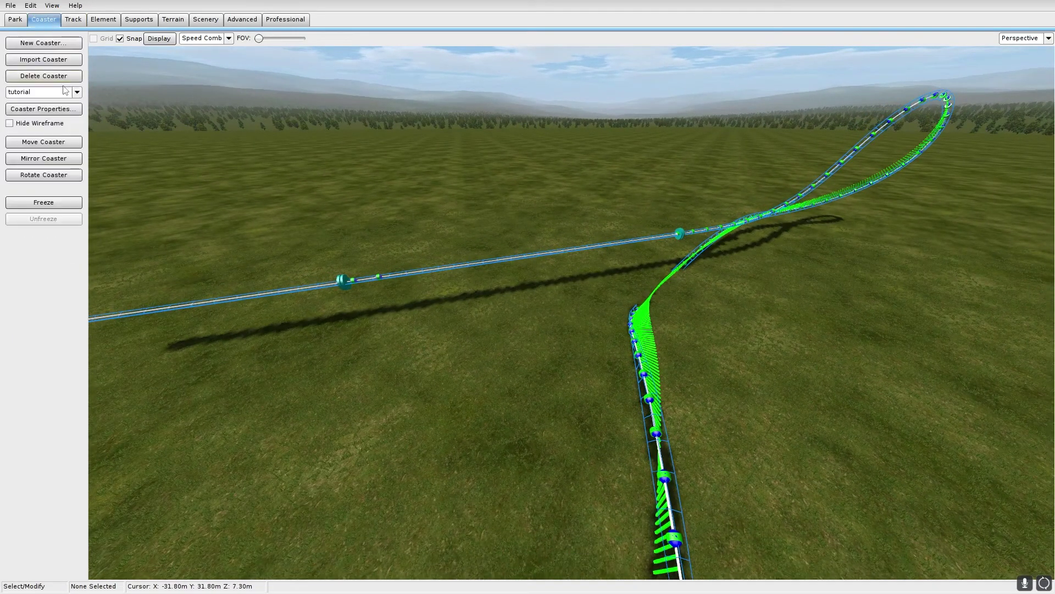
left_click(44, 108)
left_click(459, 192)
left_click(432, 192)
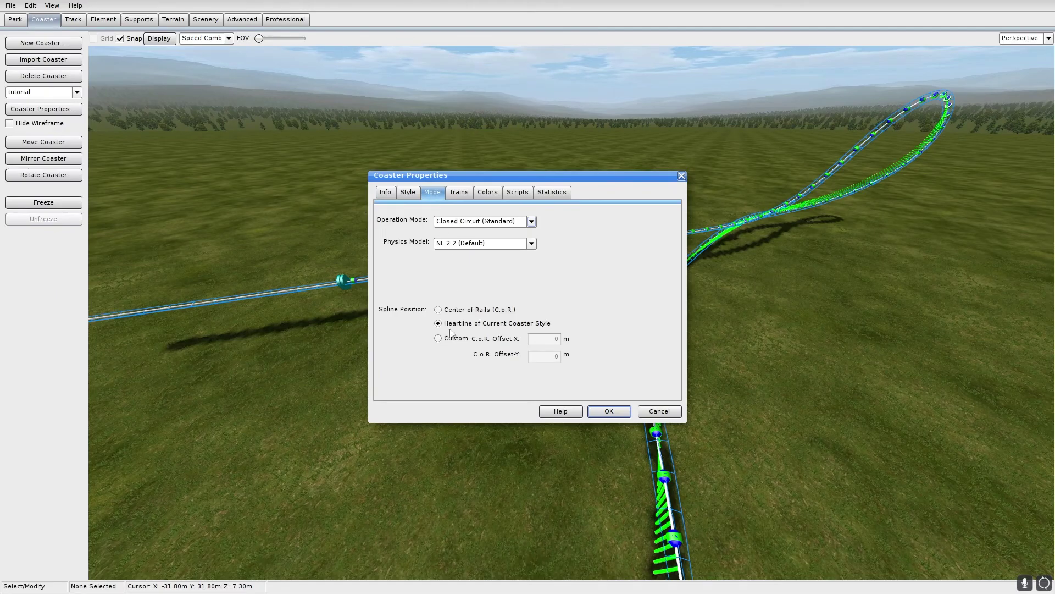
left_click(609, 411)
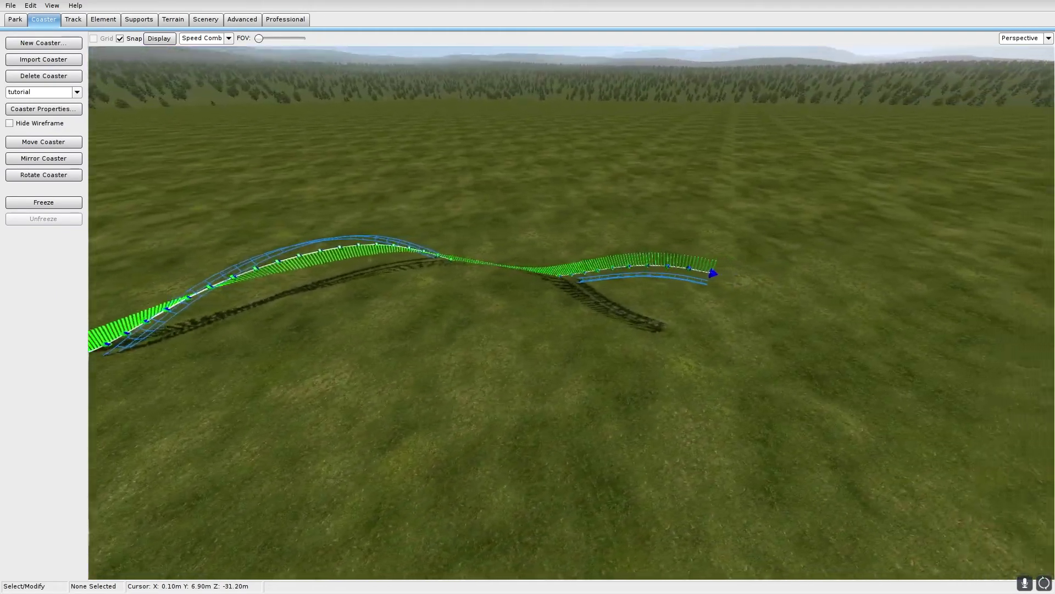
Place a Switch Track Merge just beyond the free end of the imported track, working from the top view
right_click_drag(506, 335, 507, 335)
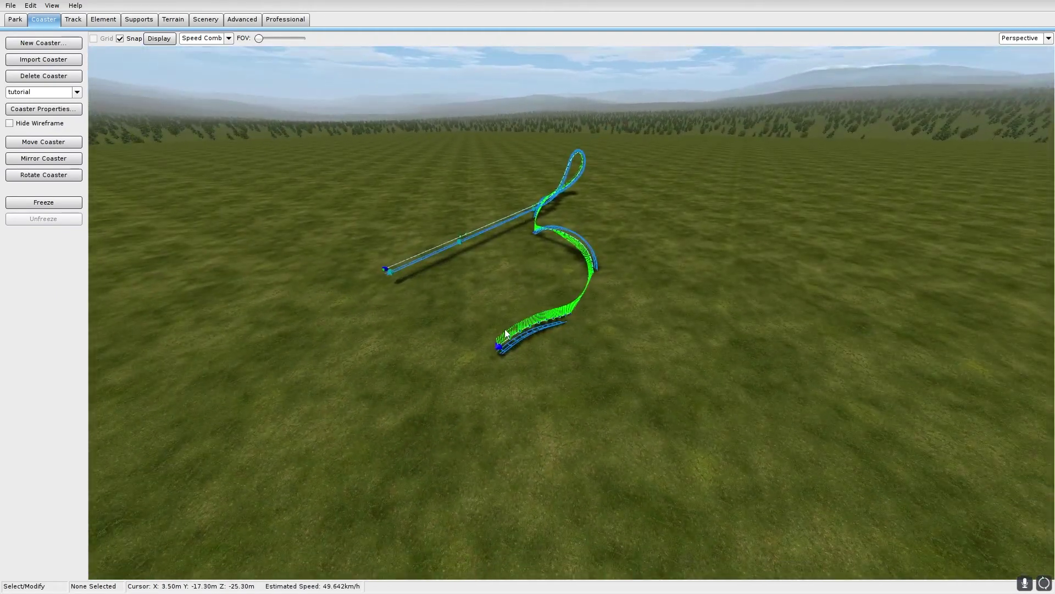
left_click(1048, 38)
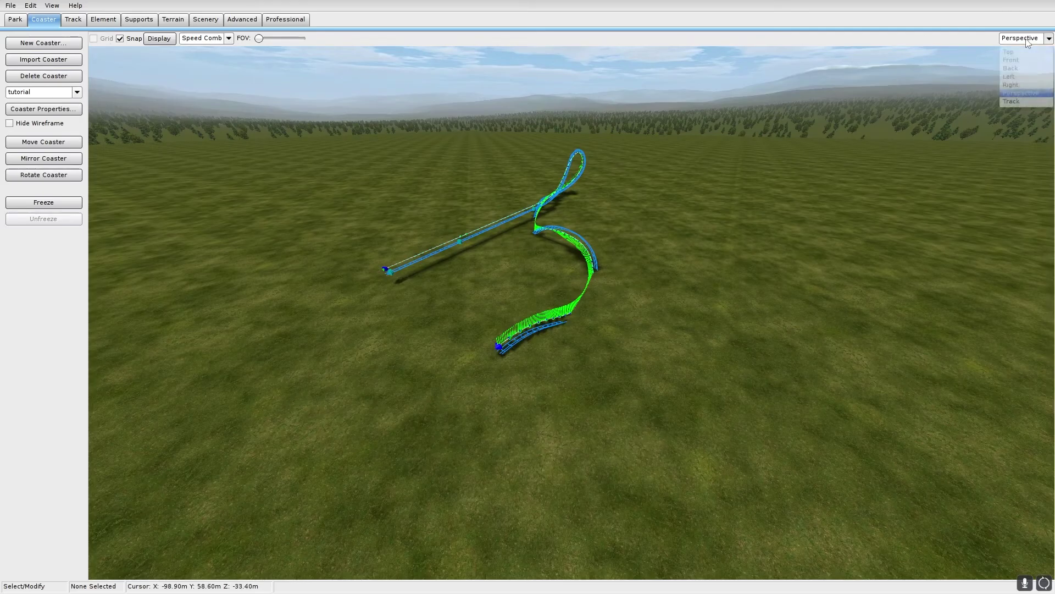
left_click(1017, 58)
scroll(654, 181, "up", 5)
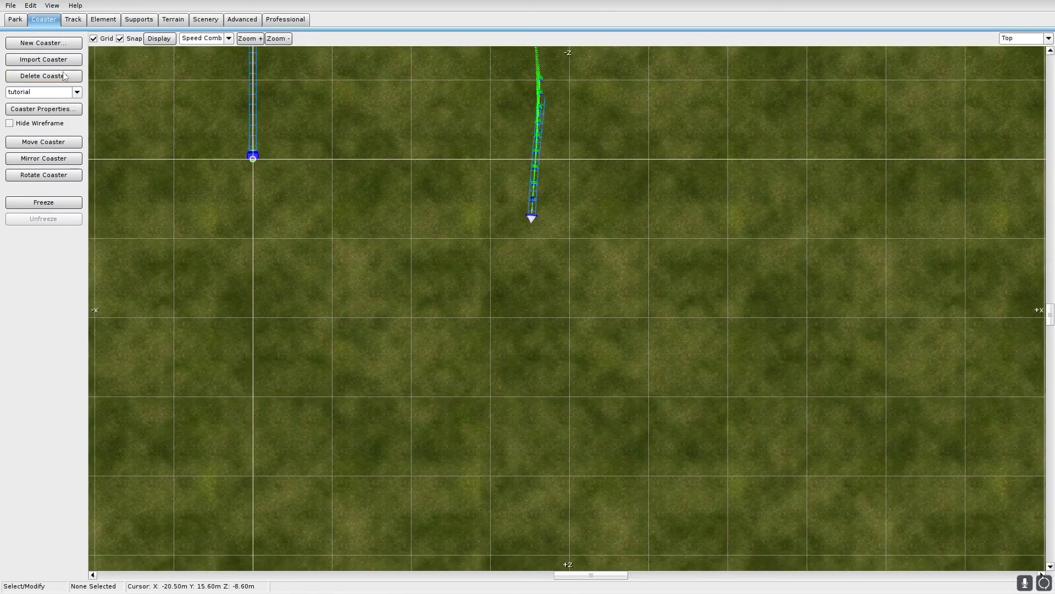
left_click(89, 19)
left_click(52, 101)
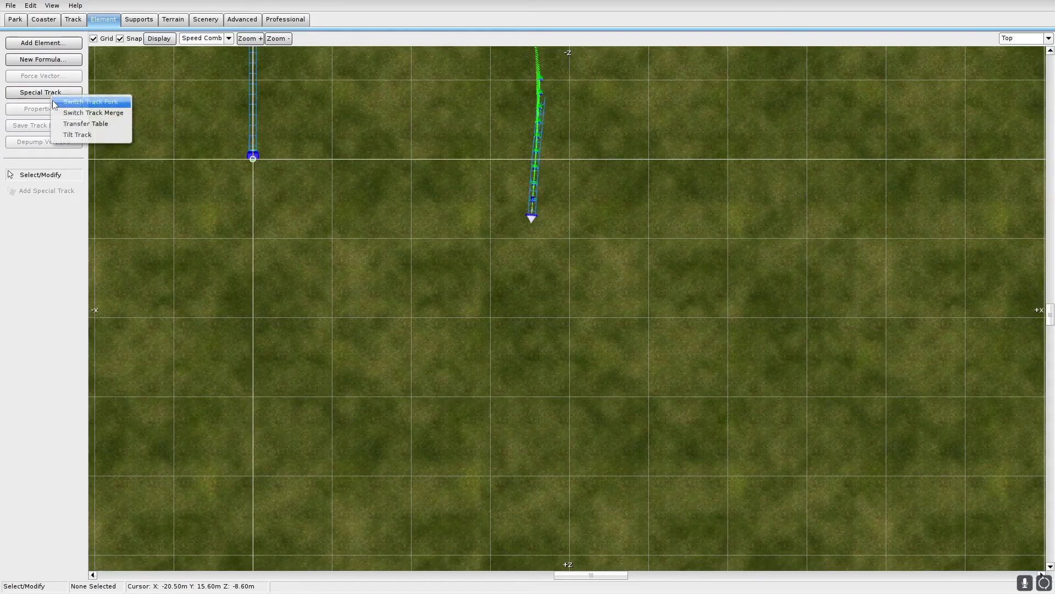
left_click(99, 109)
left_click(525, 249)
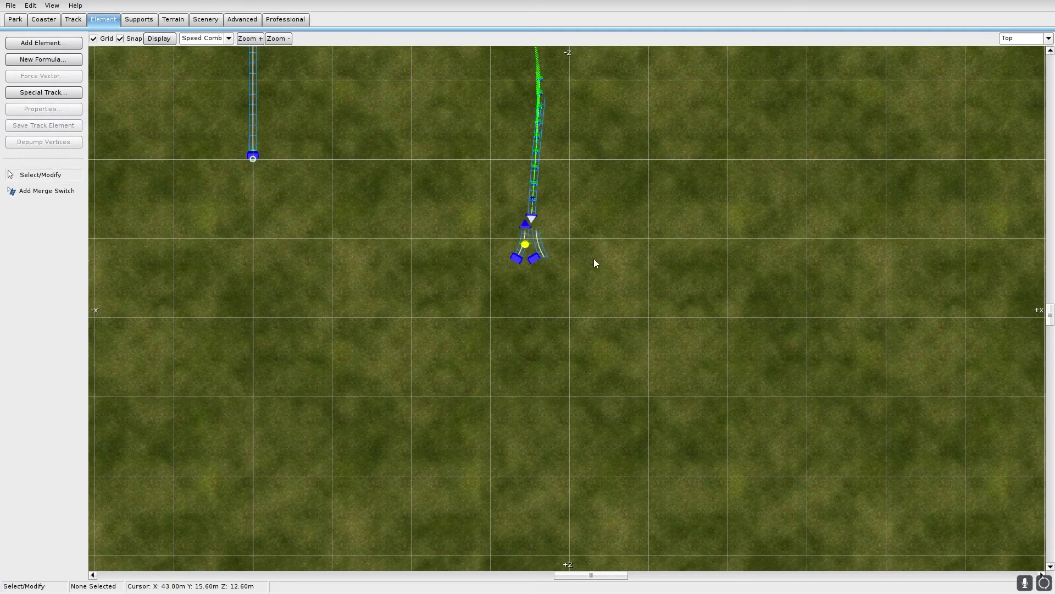
Turn the merge switch around beside the track's end and set its direction to Straight/Left
double_click(525, 245)
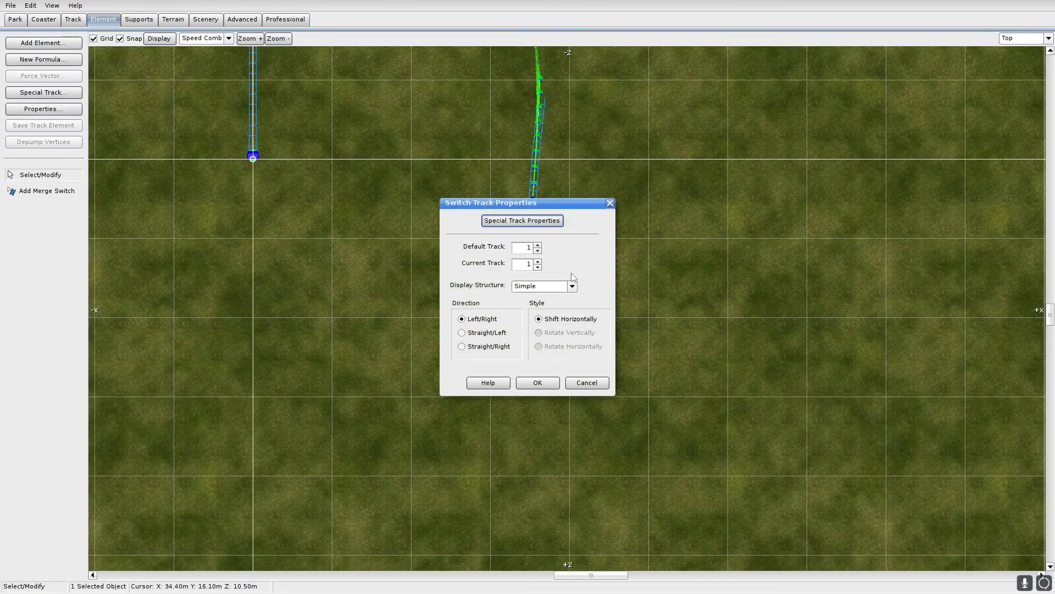
left_click(537, 383)
scroll(543, 391, "up", 3)
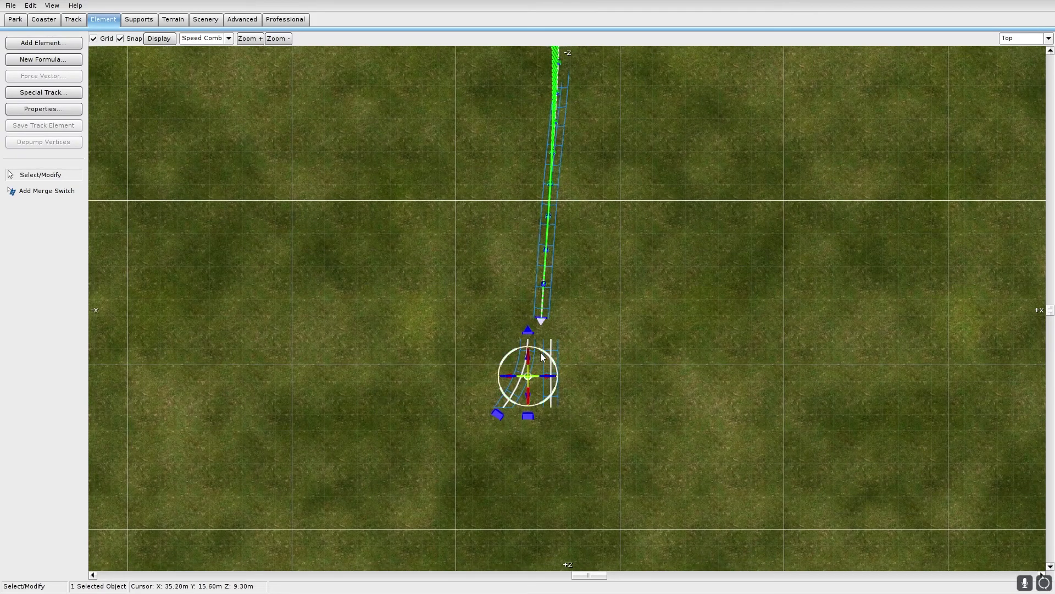
left_click_drag(542, 357, 365, 316)
double_click(522, 377)
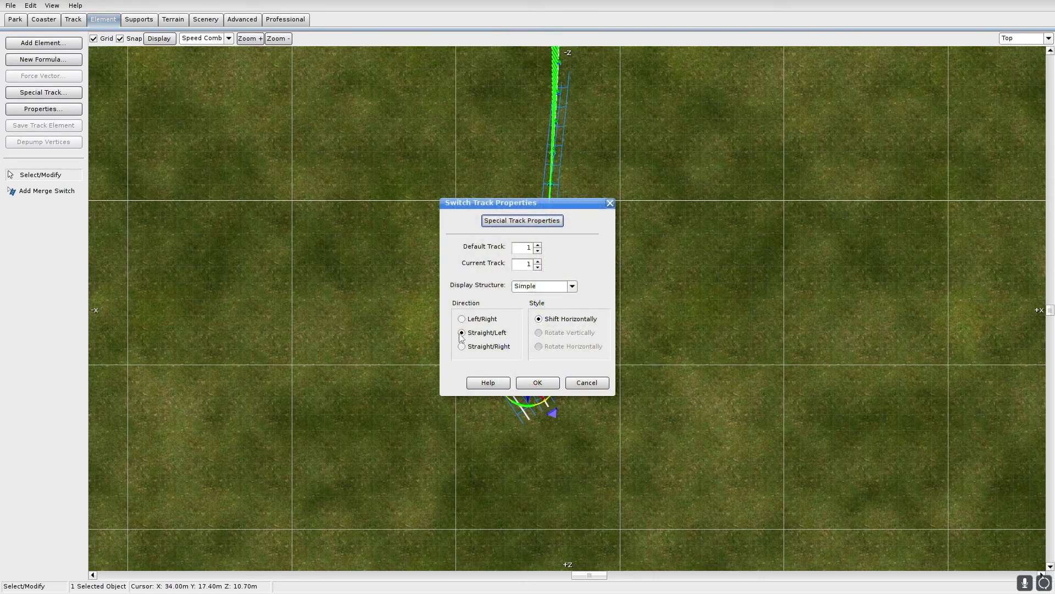
left_click(538, 383)
left_click(635, 372)
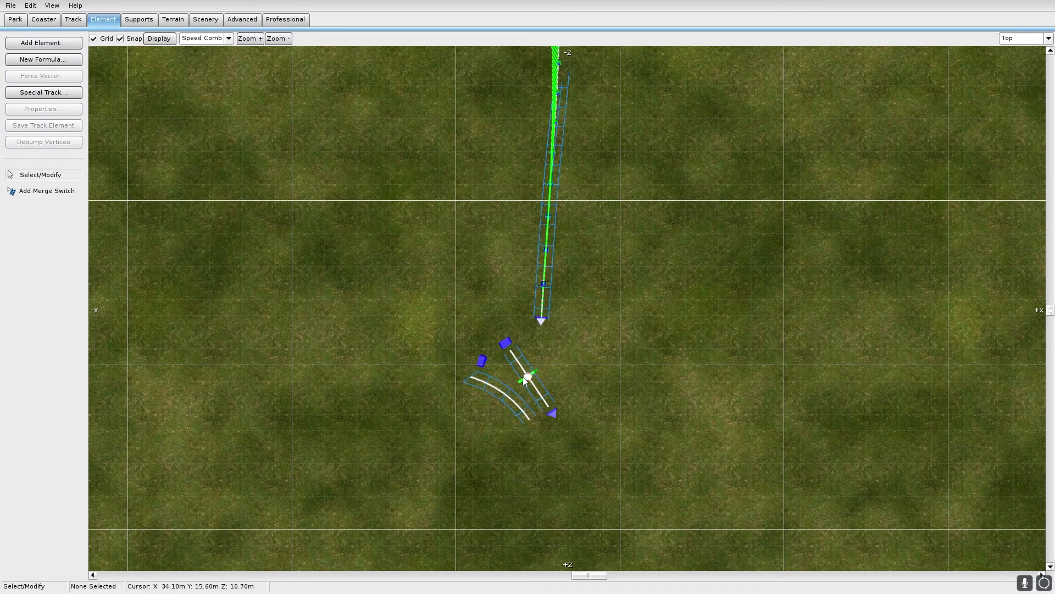
Rotate and shift the merge switch so its curved branch's entry lines up with the end of the imported track
left_click(523, 377)
left_click_drag(527, 349, 406, 319)
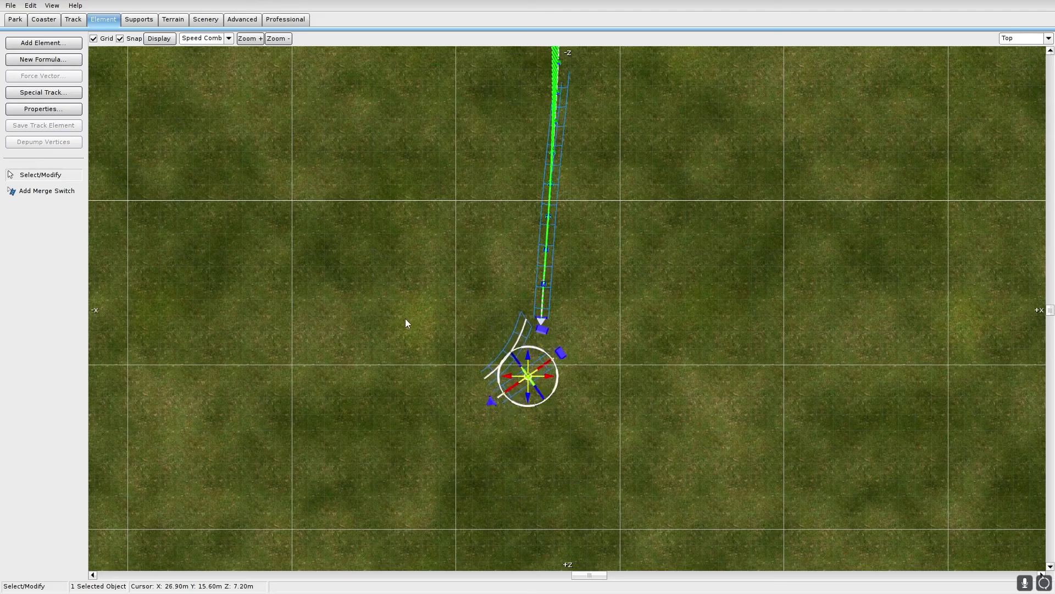
left_click(641, 327)
scroll(641, 326, "up", 3)
left_click(549, 376)
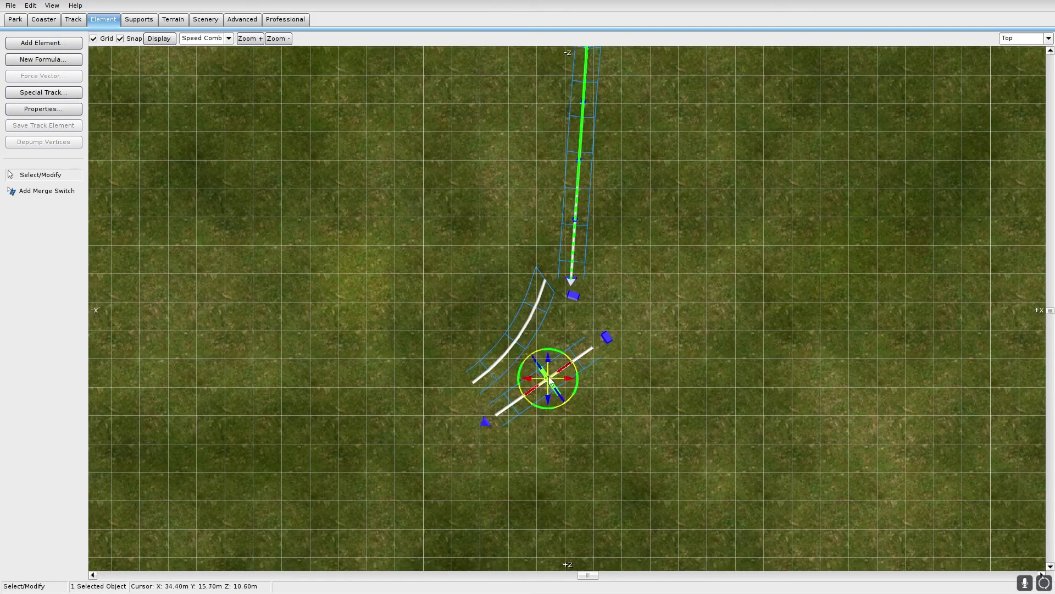
left_click_drag(569, 352, 614, 349)
left_click(641, 349)
left_click_drag(550, 381, 568, 379)
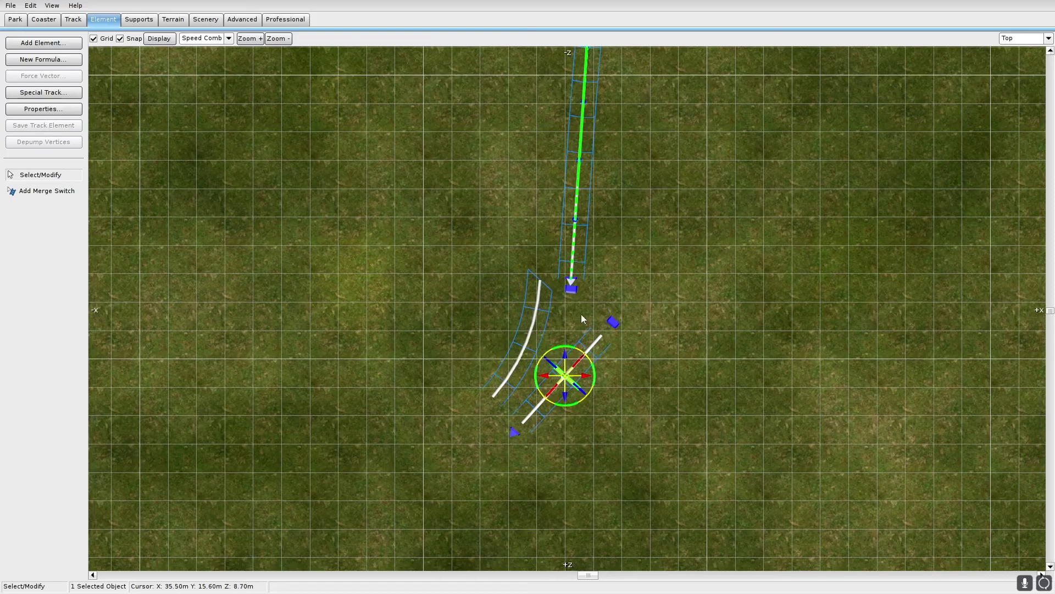
Match the merge switch's Y position to the 15.6471 m height of the imported track's end vertex
double_click(572, 287)
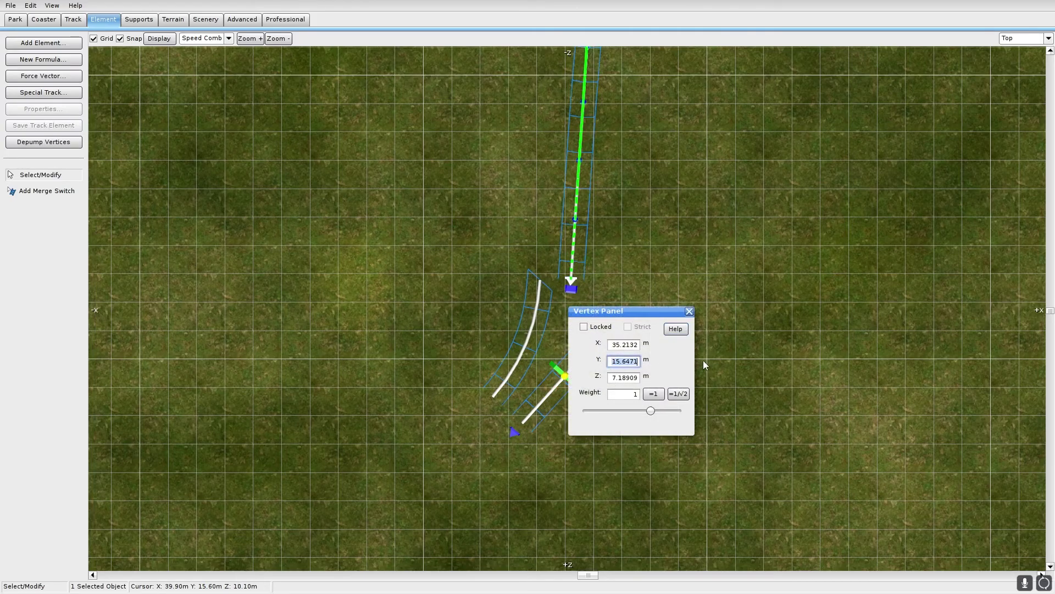
left_click(702, 323)
double_click(566, 376)
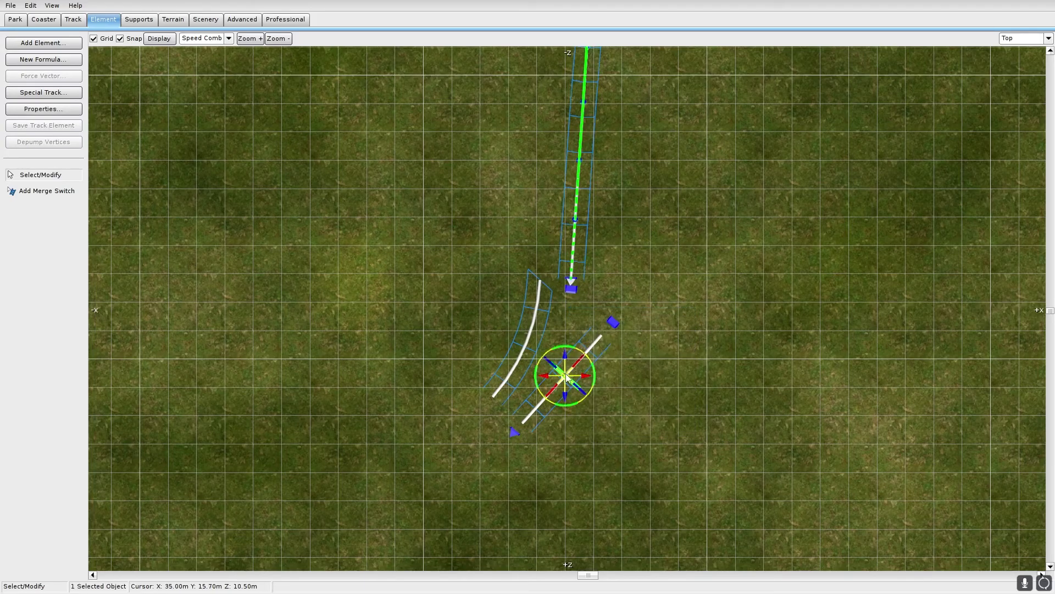
left_click(522, 221)
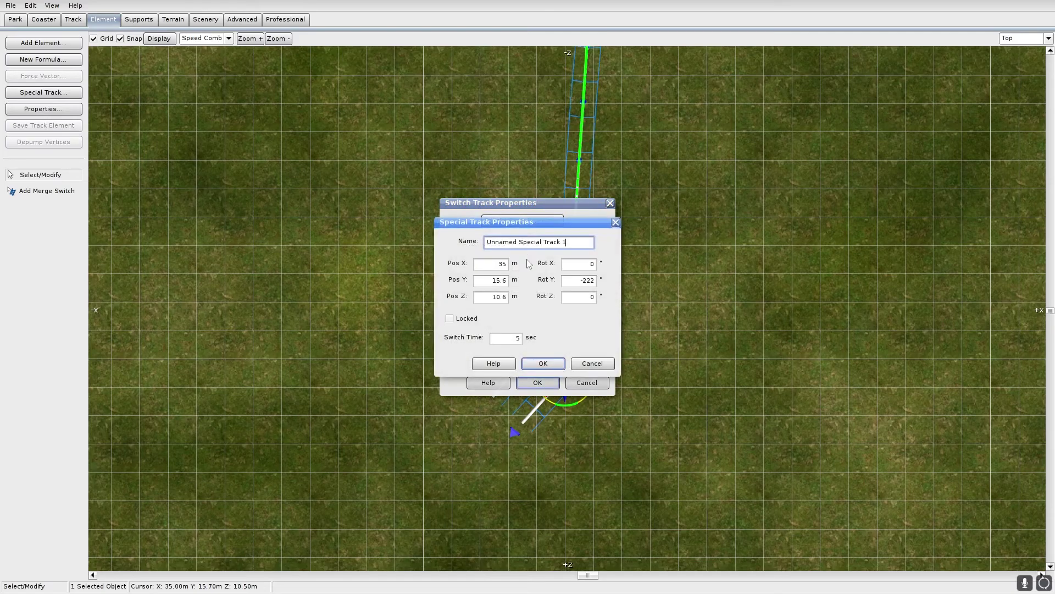
left_click(484, 283)
left_click(545, 363)
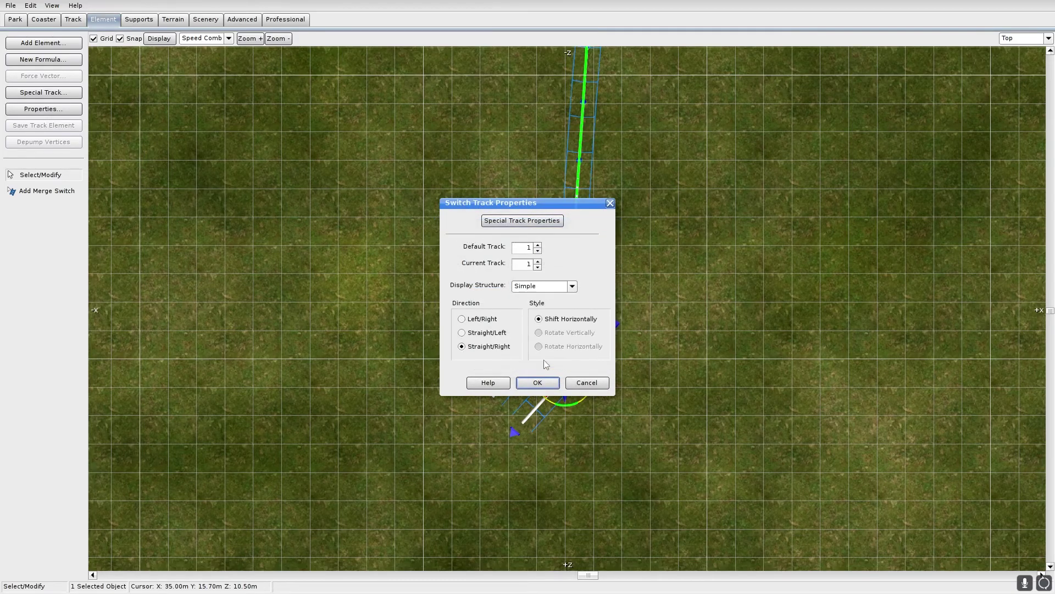
left_click(537, 383)
Shift the merge switch slightly away from the imported track and connect its curved branch's entry to the track's end vertex
left_click(655, 389)
left_click_drag(565, 377, 565, 384)
left_click(648, 370)
left_click(573, 298)
left_click(571, 280, "ctrl")
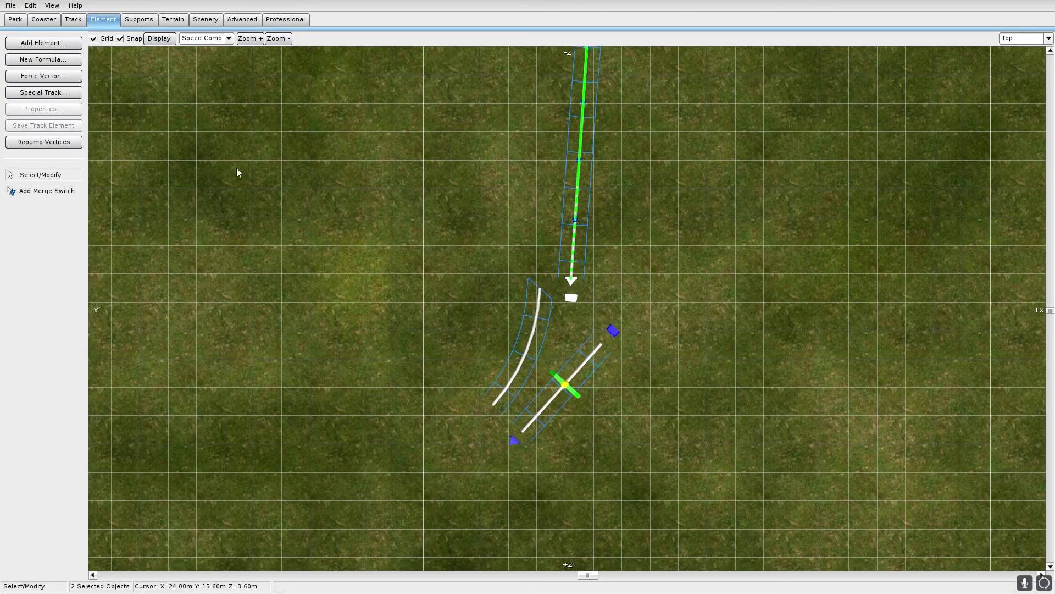
left_click(73, 19)
Examine the junction between the imported track and the merge switch from above and in perspective
scroll(699, 360, "down", 3)
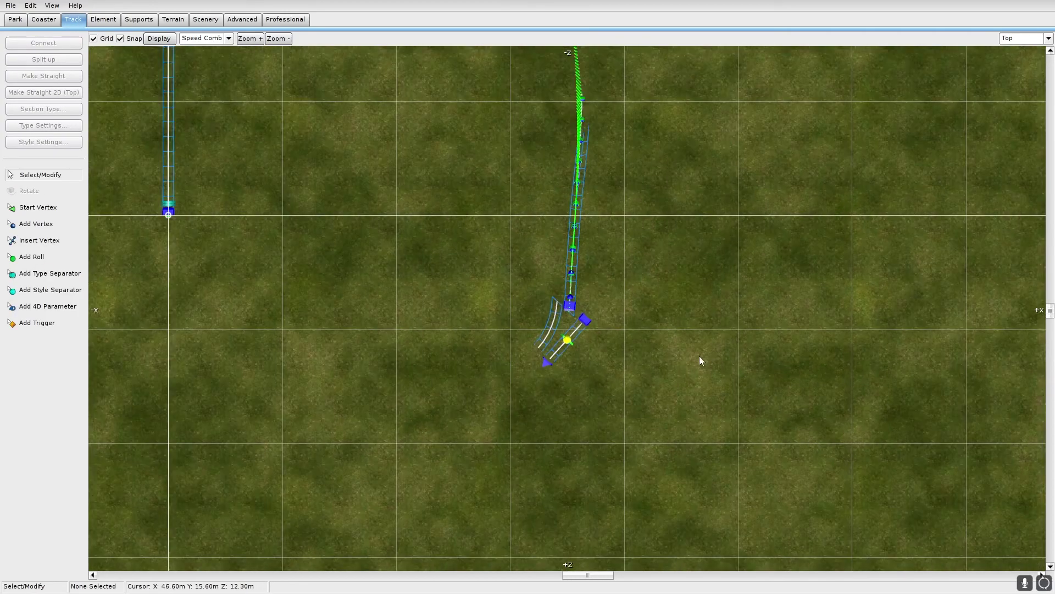
scroll(831, 123, "up", 3)
scroll(879, 121, "down", 4)
left_click(1049, 38)
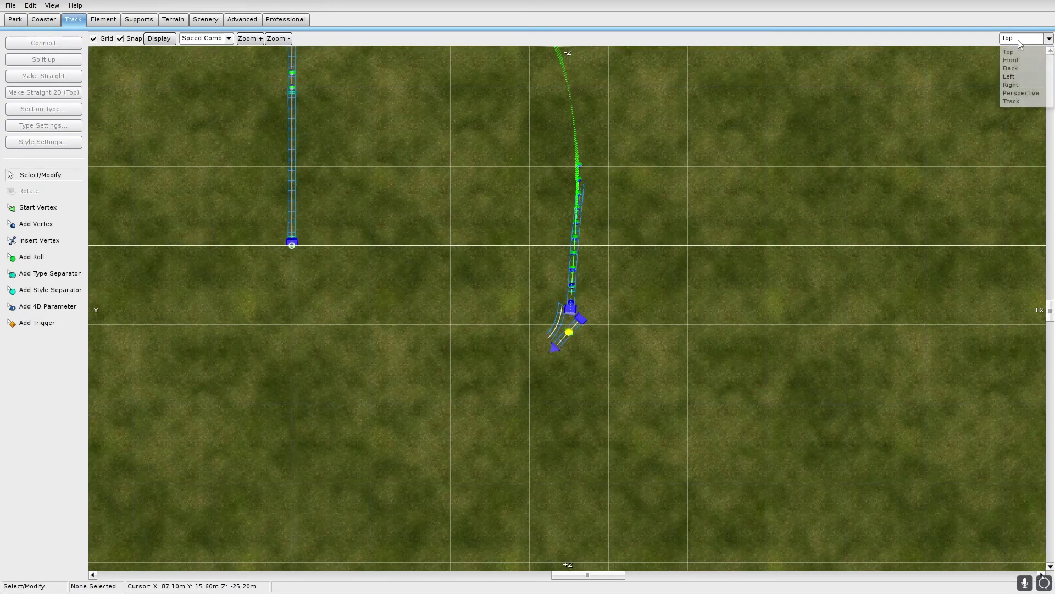
left_click(1022, 93)
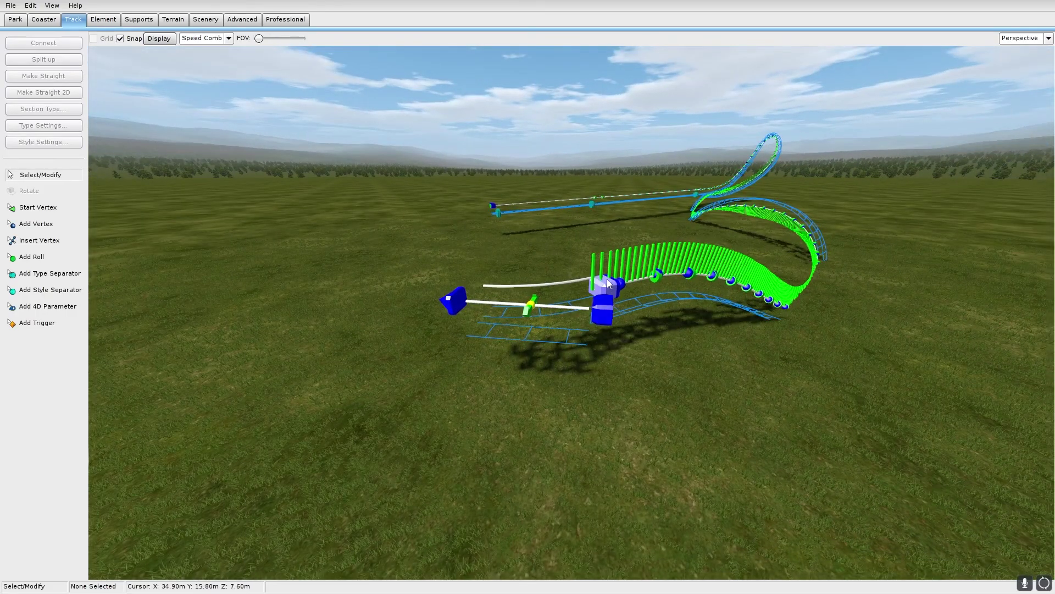
scroll(607, 279, "down", 3)
right_click_drag(607, 279, 667, 330)
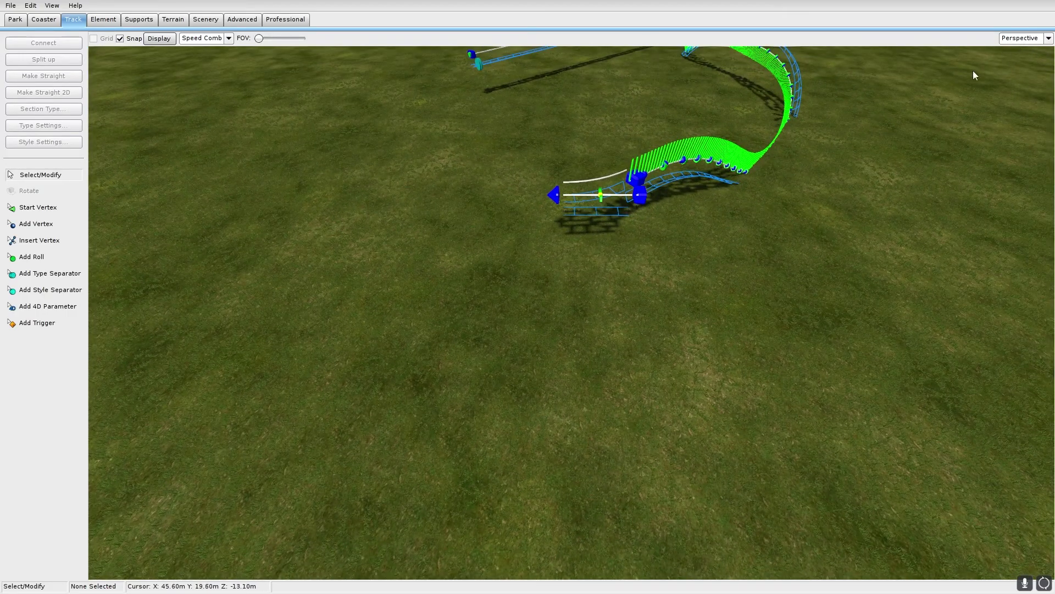
right_click_drag(632, 162, 640, 149)
left_click(1036, 40)
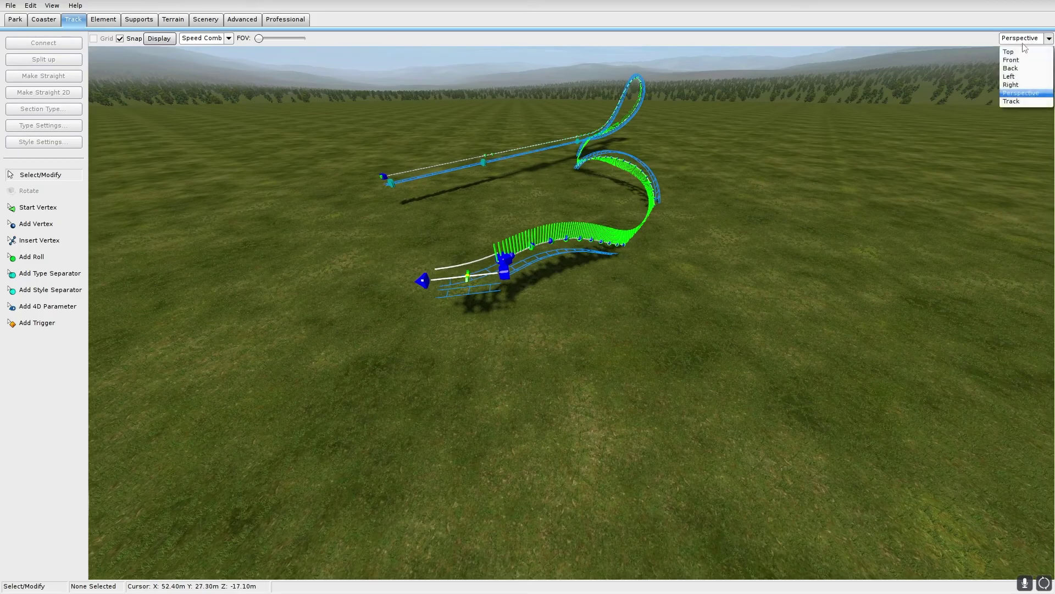
left_click(792, 288)
Extend a new track backwards from the switch's straight entry with five vertices that curve upward into a spike
left_click(50, 227)
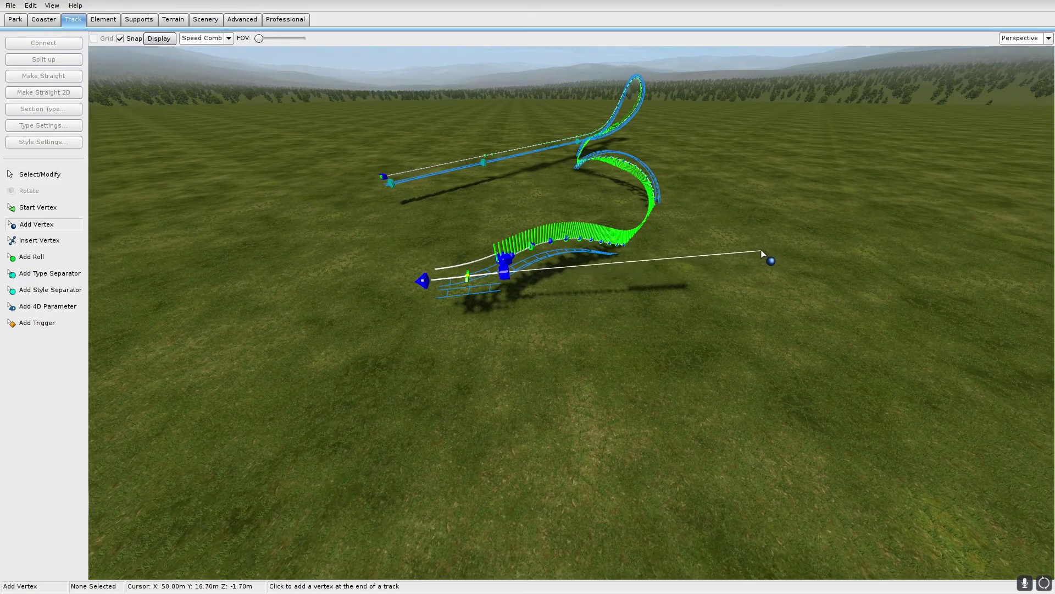
left_click(784, 242)
mouse_move(784, 241)
right_mouse_down()
mouse_move(847, 217)
mouse_move(714, 220)
mouse_move(767, 242)
right_mouse_up()
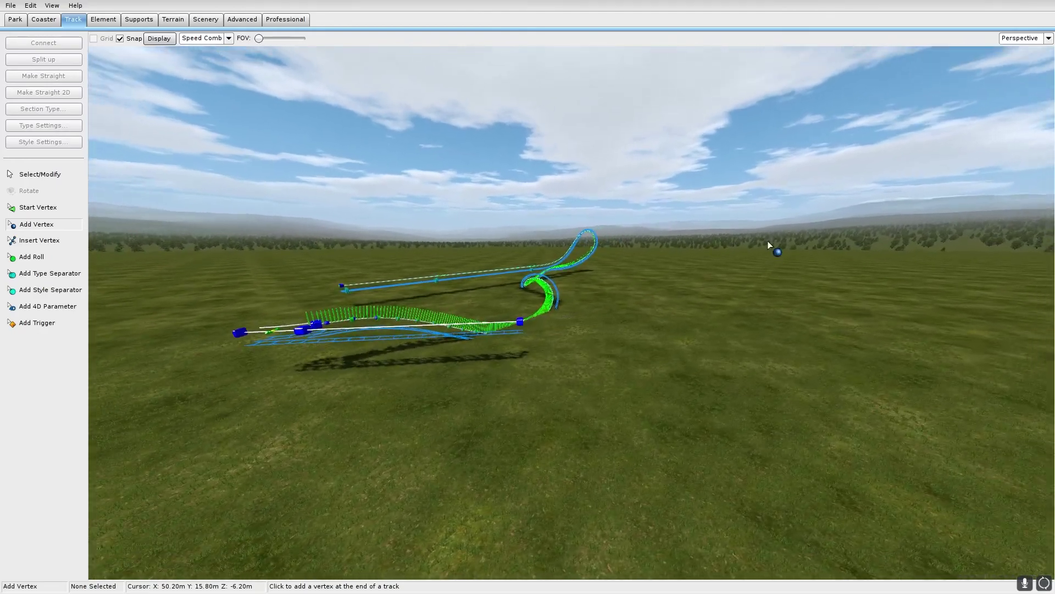
left_click(590, 298)
left_click(680, 213)
right_click_drag(730, 122, 720, 182)
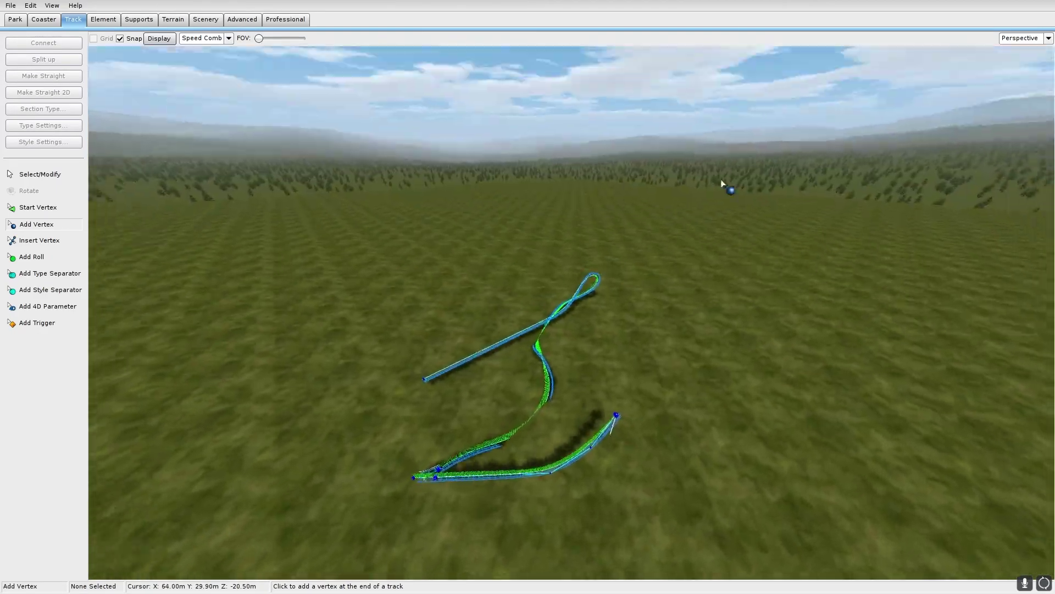
left_click(638, 306)
left_click(636, 224)
right_click_drag(636, 224, 679, 257)
key("Escape")
Move the upper vertices of the new spike track to smooth its rise and straighten its shape
left_click_drag(529, 277, 577, 273)
left_click_drag(487, 215, 585, 202)
left_click(614, 204)
right_click_drag(613, 204, 580, 373)
left_click_drag(549, 406, 556, 406)
left_click(613, 389)
right_click_drag(613, 389, 632, 277)
right_click_drag(561, 434, 474, 436)
Try to attach the half2 FVD++ export at the merge switch's exit vertex, and undo the import
left_click(544, 312)
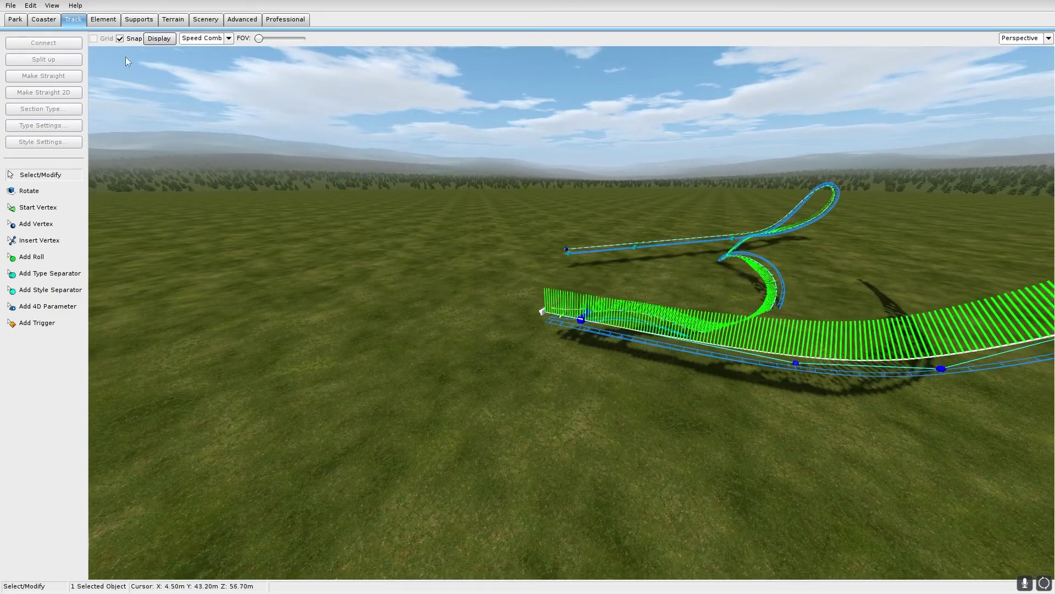
right_click_drag(220, 93, 178, 67)
left_click(103, 19)
left_click(60, 41)
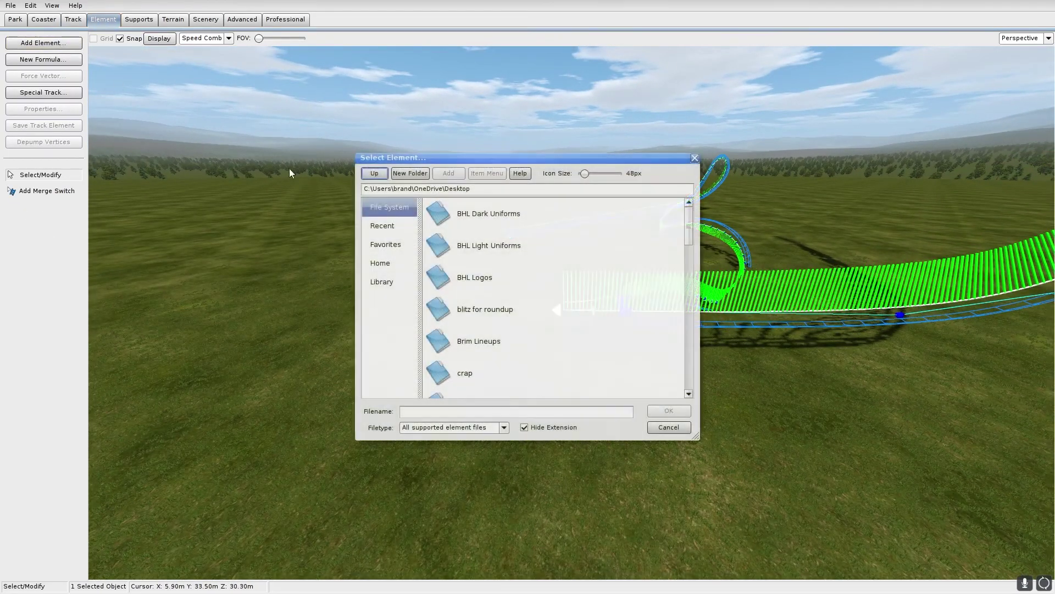
scroll(520, 299, "down", 8)
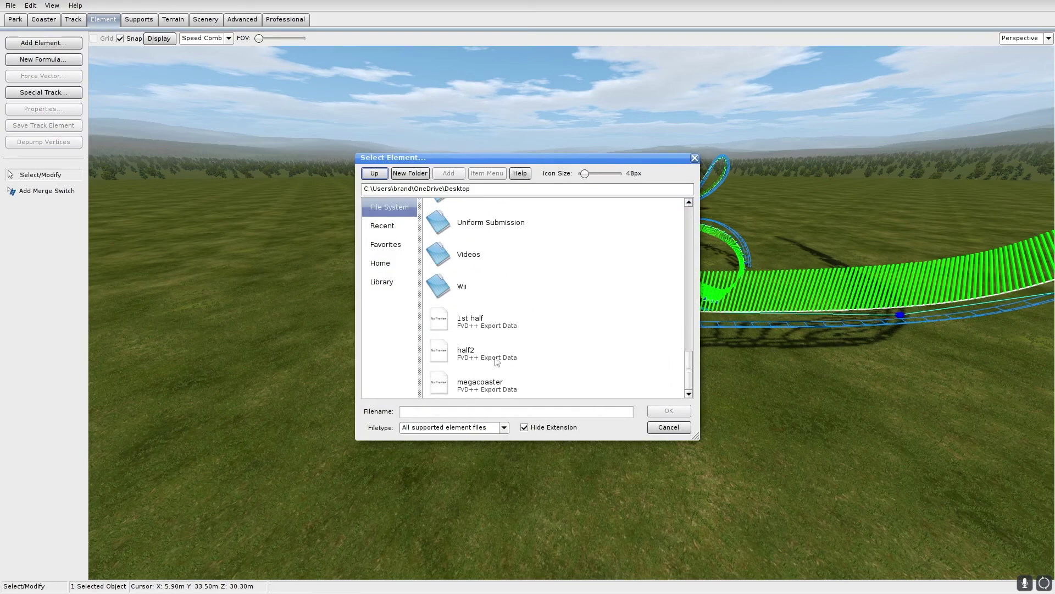
double_click(497, 361)
left_click(587, 274)
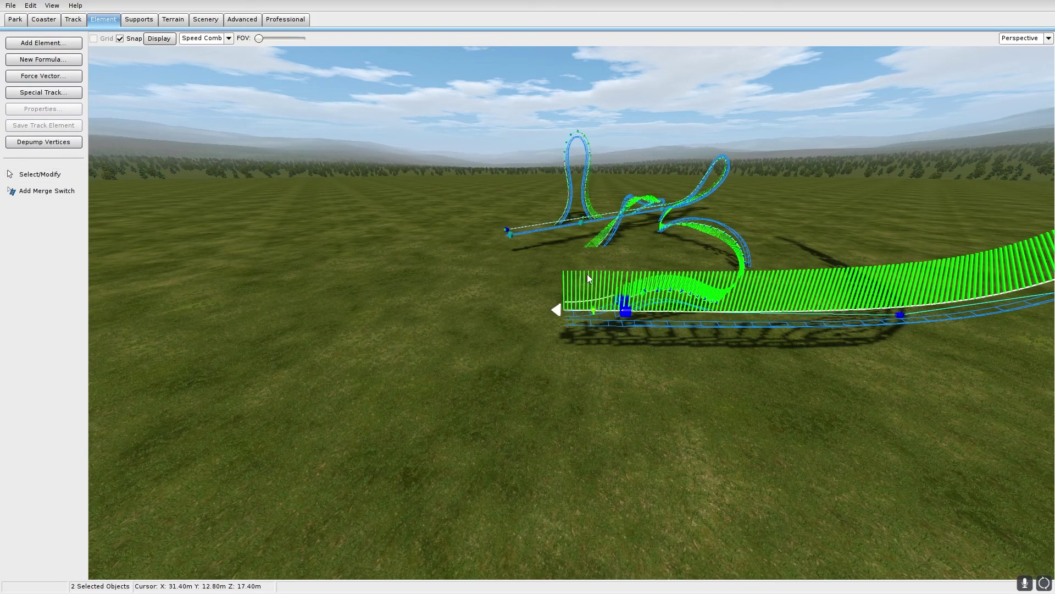
key("ctrl+z")
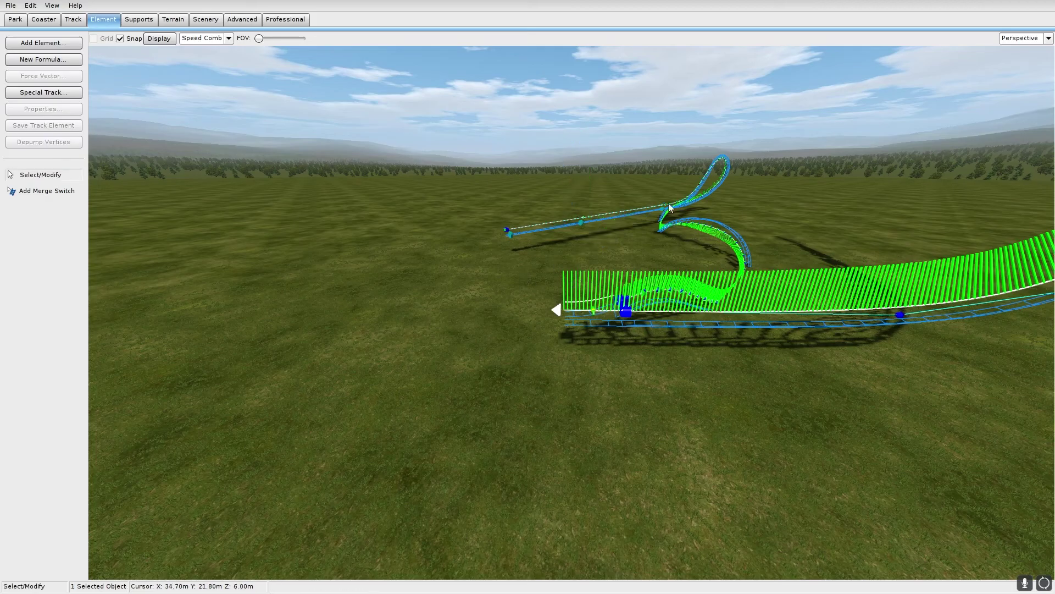
Add a vertex just past the merge switch's exit to form a short straight piece of track, working from the top view
left_click(1033, 38)
left_click(1014, 58)
scroll(513, 369, "up", 3)
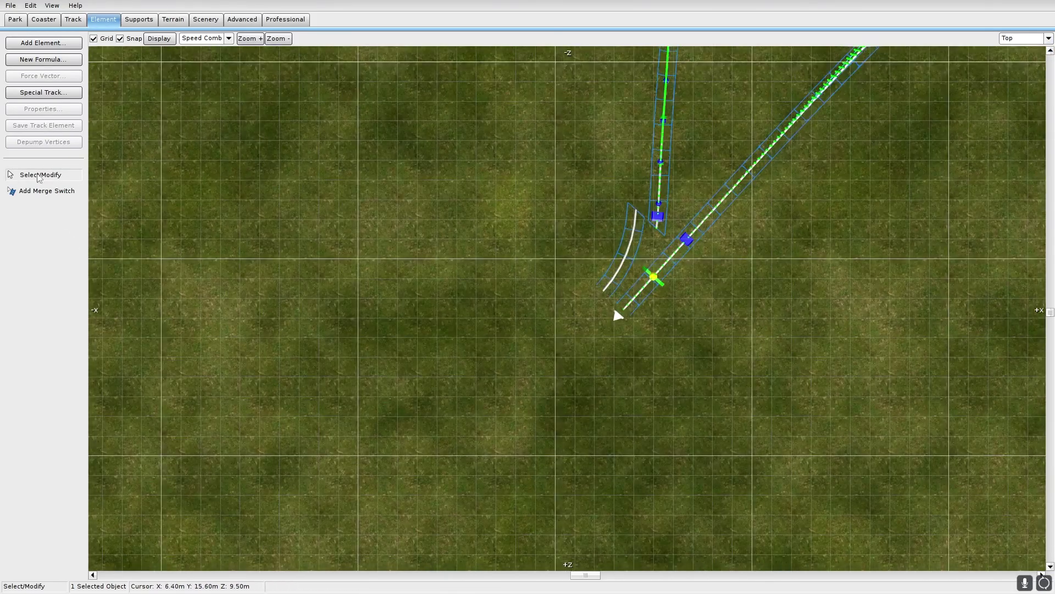
left_click(73, 20)
left_click(36, 225)
left_click(601, 345)
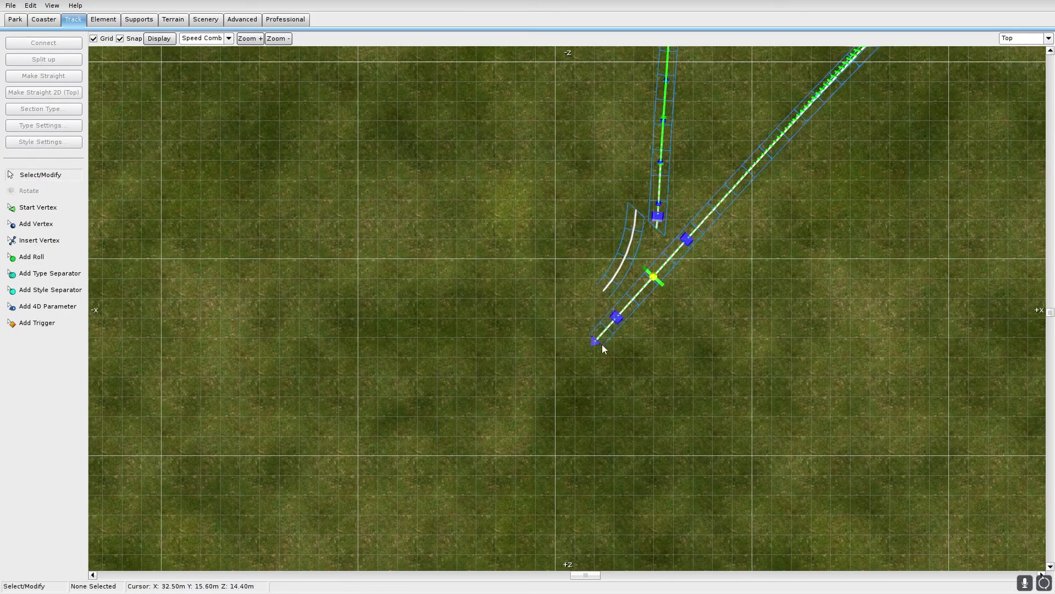
Select the end vertex of the short straight in perspective and attach the half2 FVD++ export to it
left_click(1036, 38)
left_click(1021, 48)
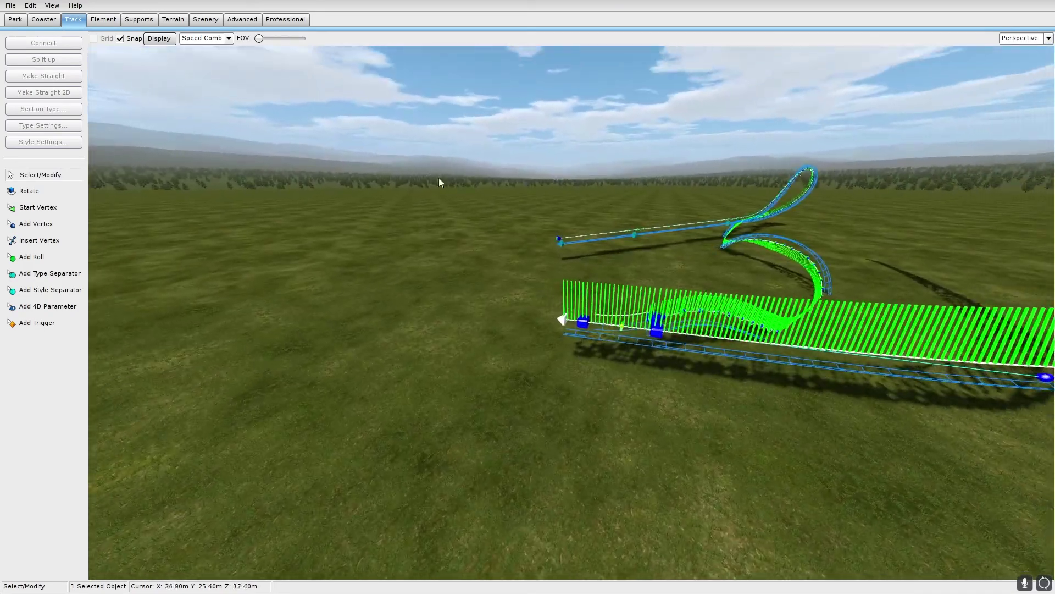
left_click(104, 20)
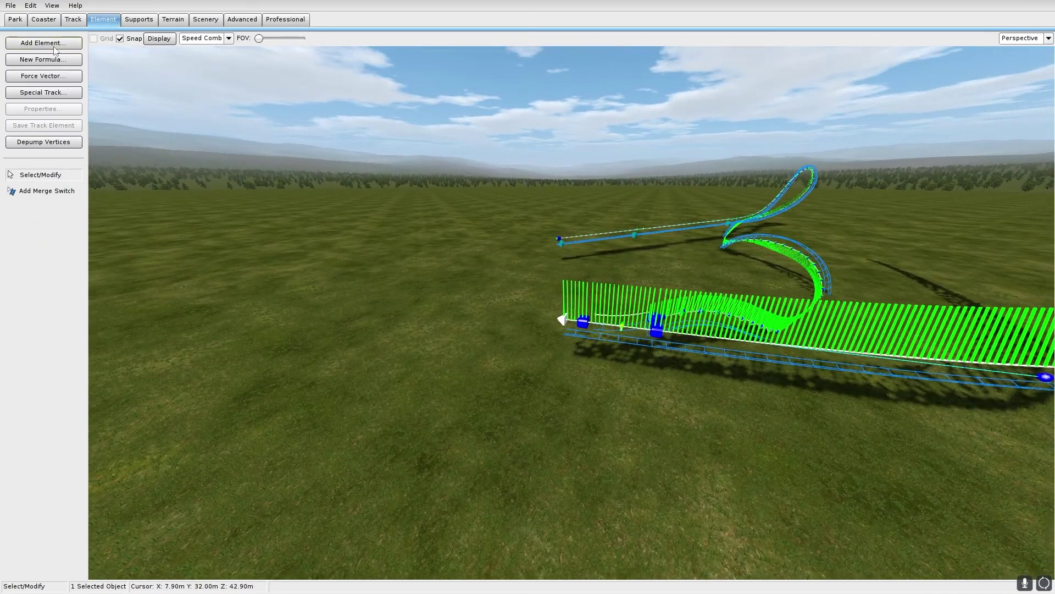
left_click(51, 44)
scroll(481, 336, "down", 10)
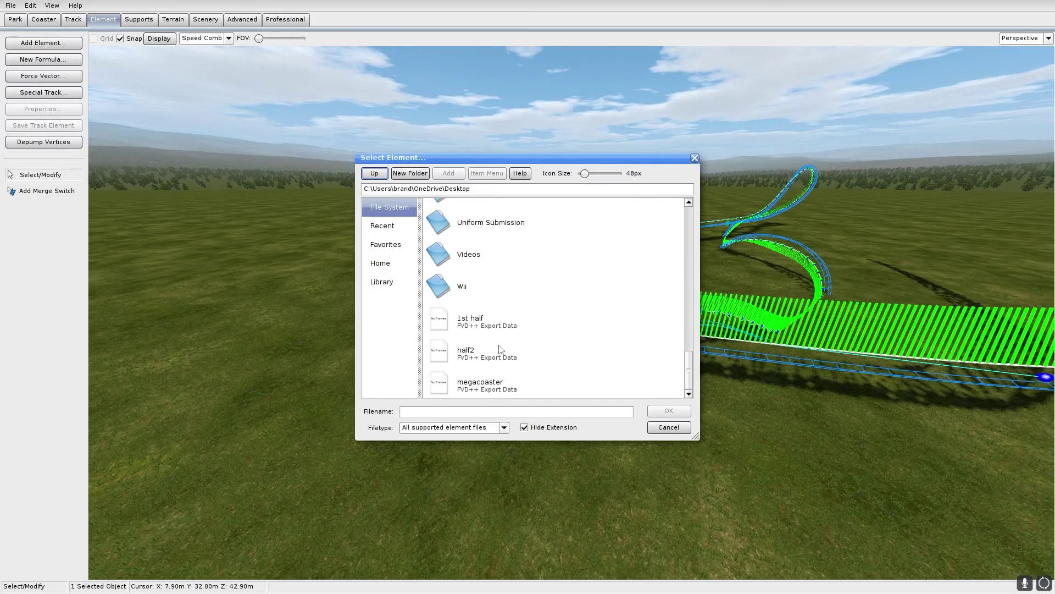
double_click(500, 349)
left_click(582, 278)
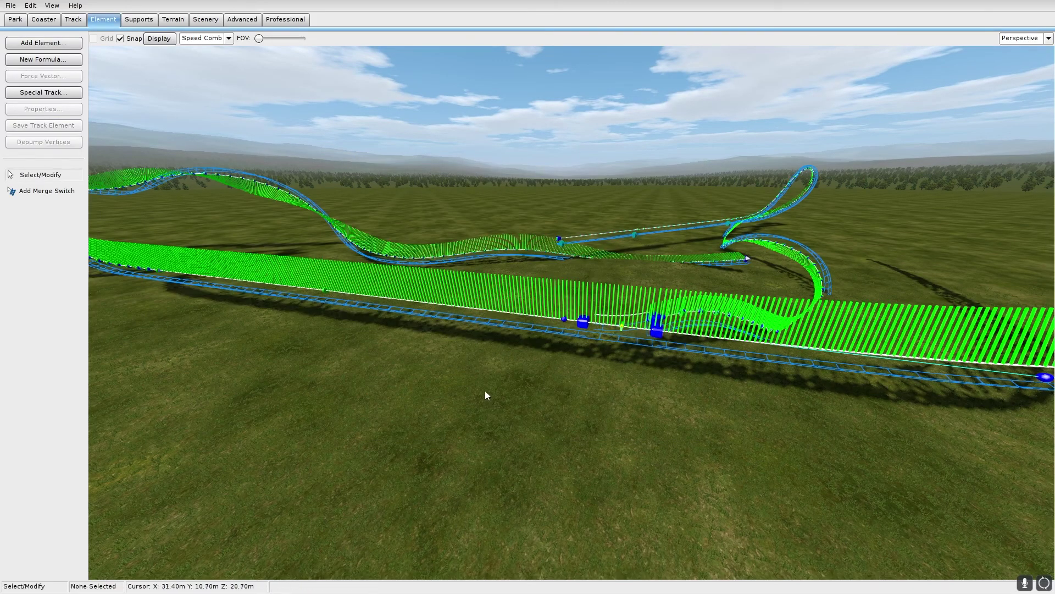
Add a type separator on the second half's long straight just before its tall hill, and look over the layout
mouse_move(485, 390)
right_mouse_down()
mouse_move(395, 352)
mouse_move(352, 358)
mouse_move(440, 390)
mouse_move(363, 424)
mouse_move(484, 390)
mouse_move(385, 324)
mouse_move(440, 335)
mouse_move(417, 351)
mouse_move(484, 401)
mouse_move(485, 391)
right_mouse_up()
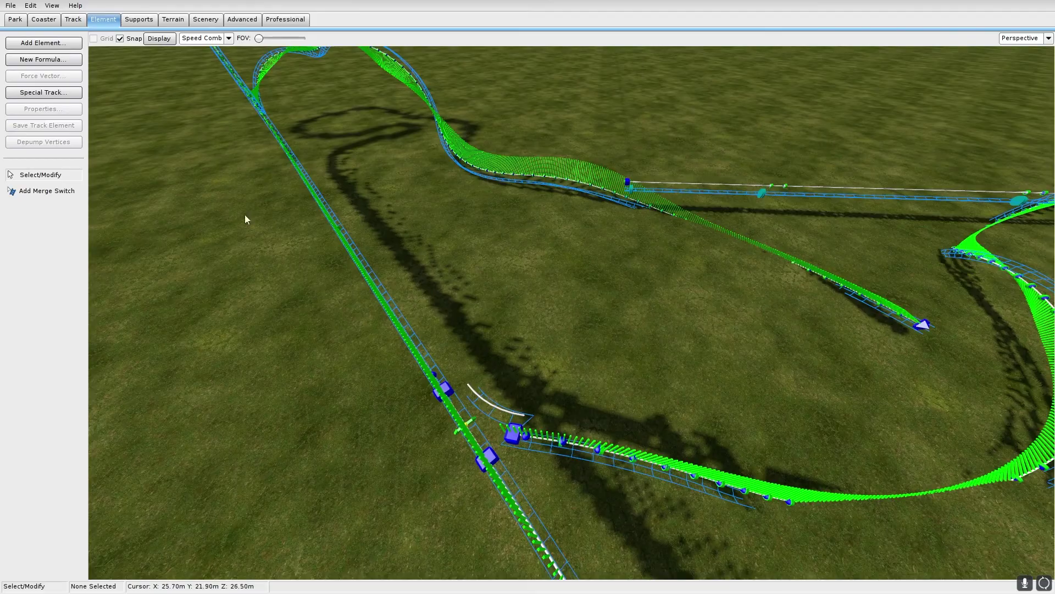
right_click_drag(554, 307, 278, 295)
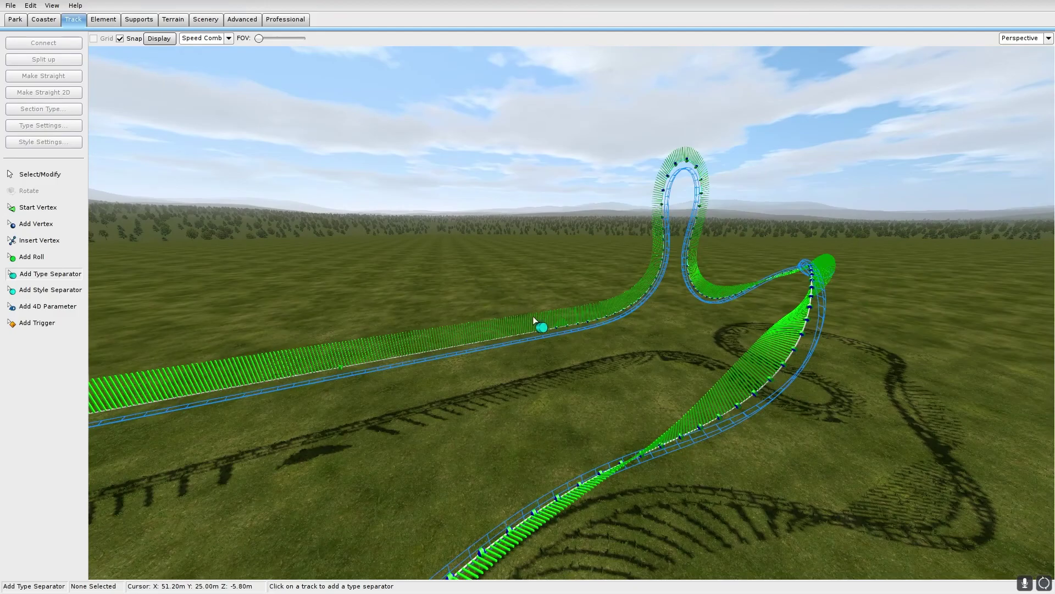
right_click_drag(565, 336, 570, 334)
key("Escape")
right_click_drag(597, 292, 542, 300)
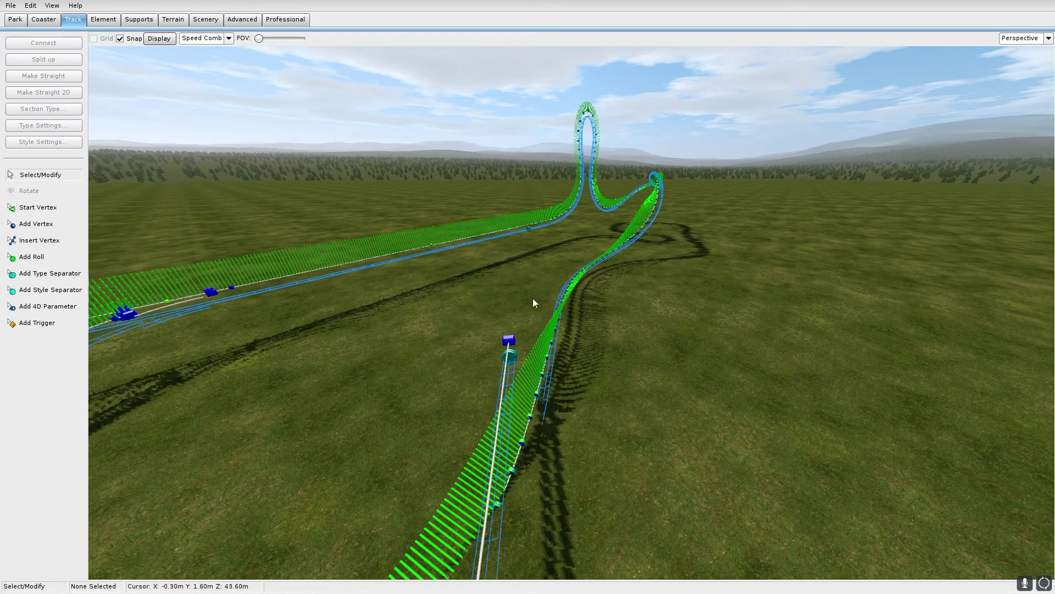
right_click_drag(534, 299, 578, 333)
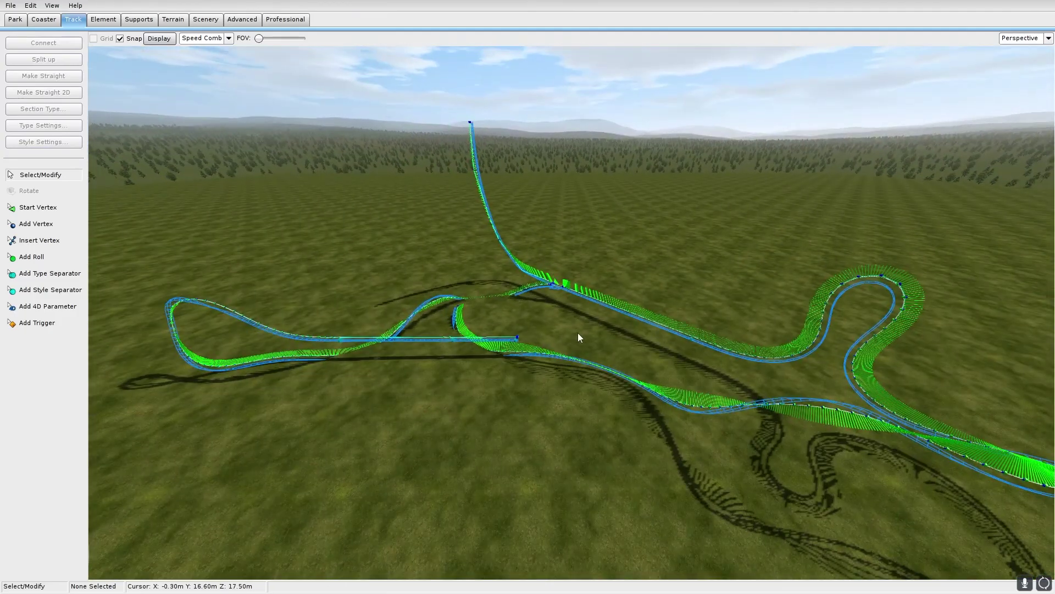